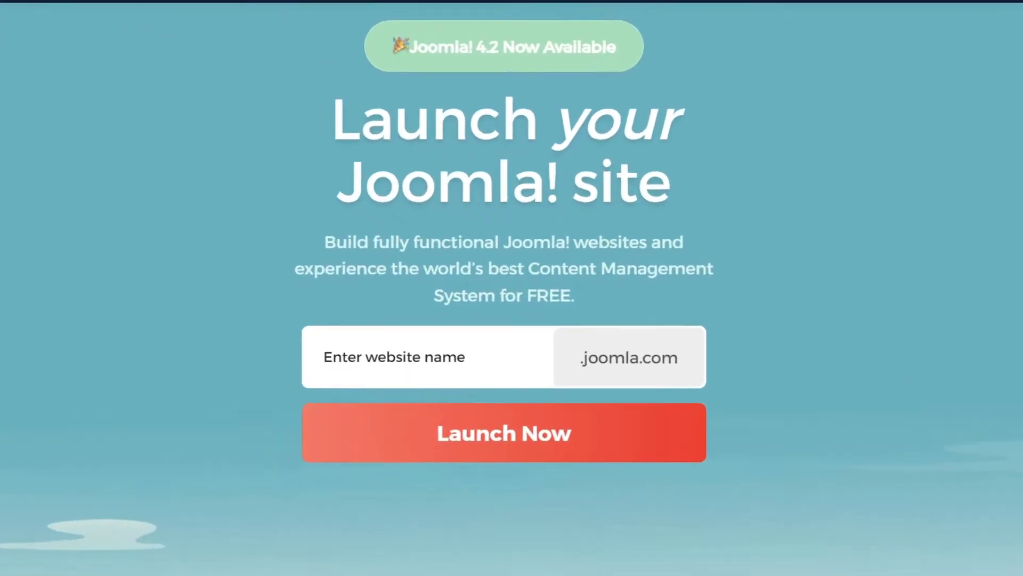
# Step: Enter techxpress as the website name under .joomla.com and launch the site
pyautogui.click(448, 340)
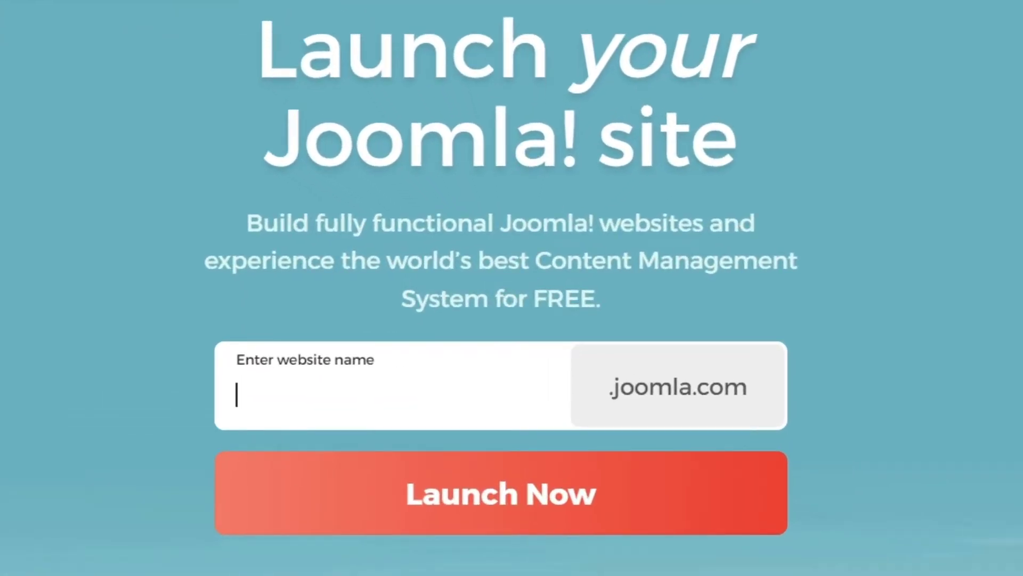
pyautogui.write('techxpress')
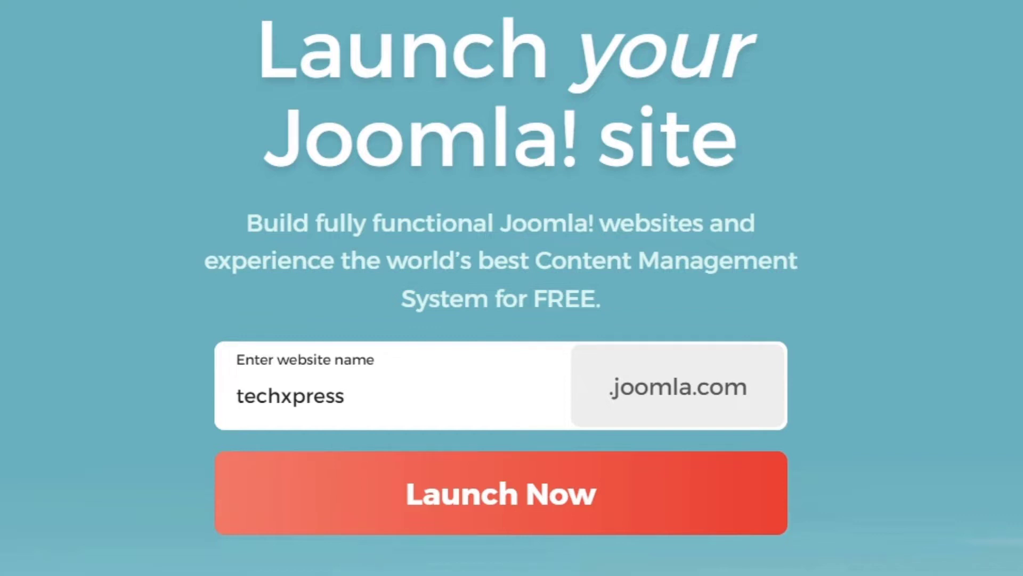
pyautogui.press('Return')
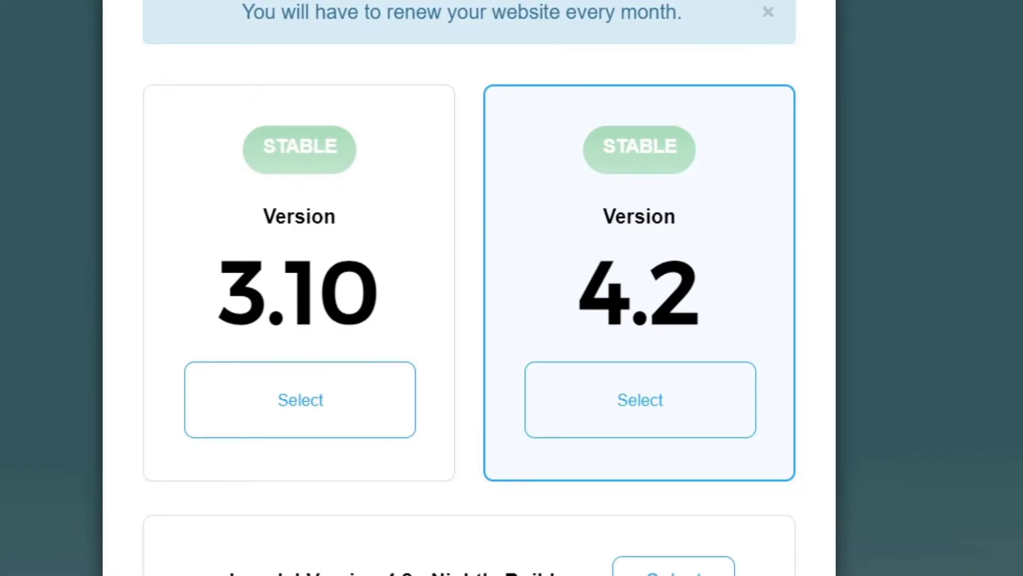
# Step: Choose stable Joomla! version 4.2 for the site and continue to account creation
pyautogui.moveTo(281, 11); pyautogui.dragTo(683, 12)
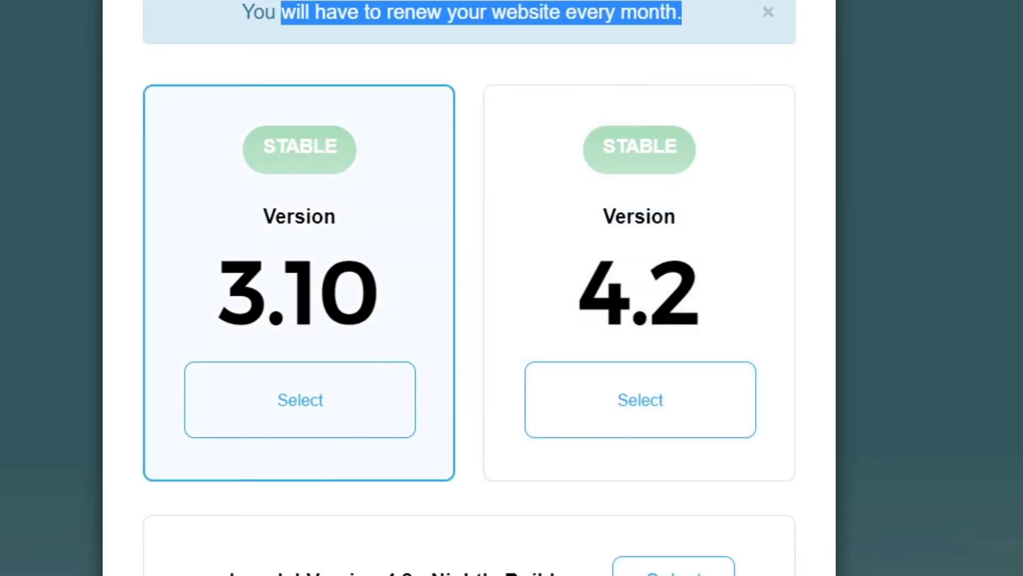
pyautogui.click(299, 240)
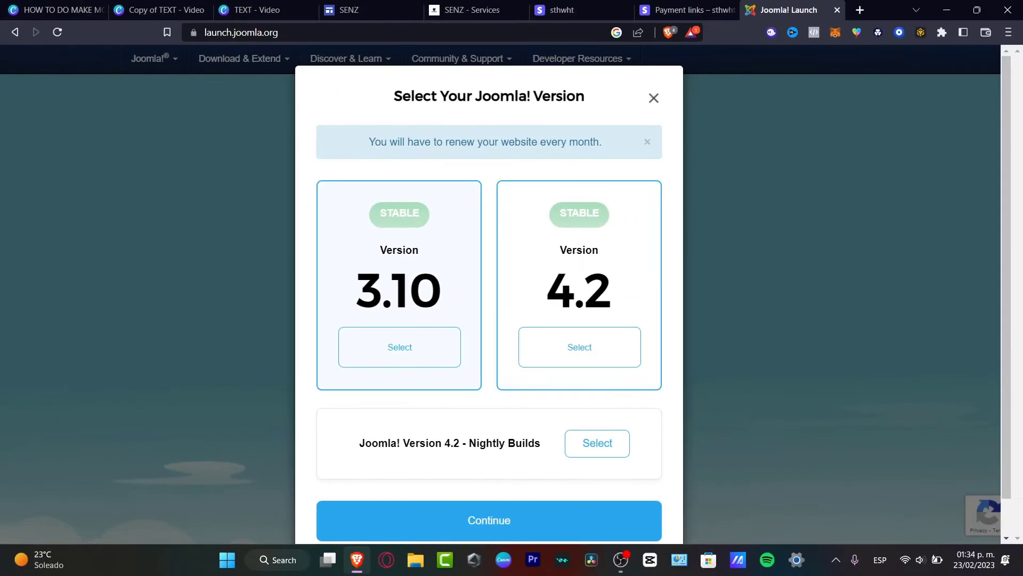
pyautogui.click(579, 347)
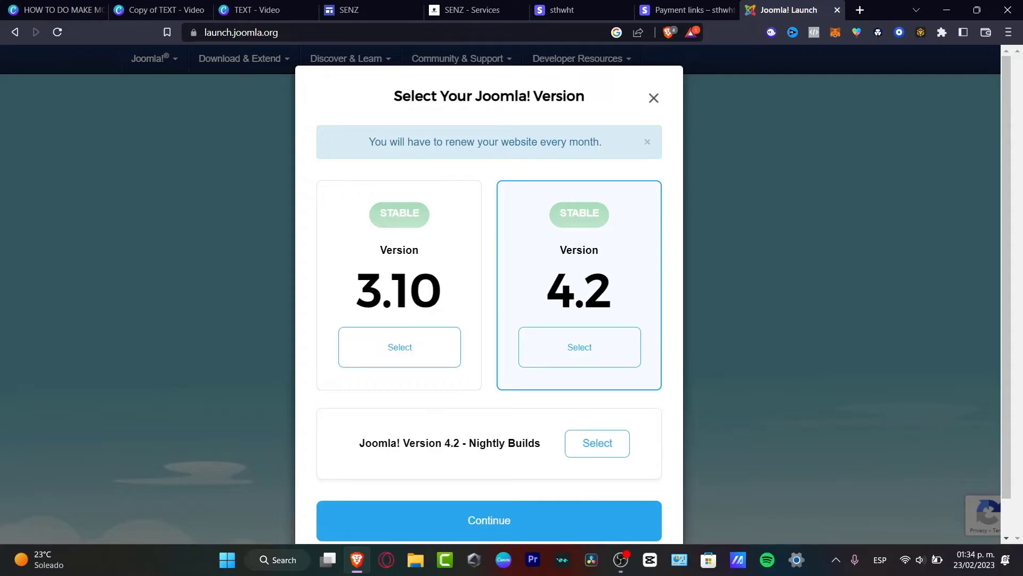
pyautogui.click(489, 520)
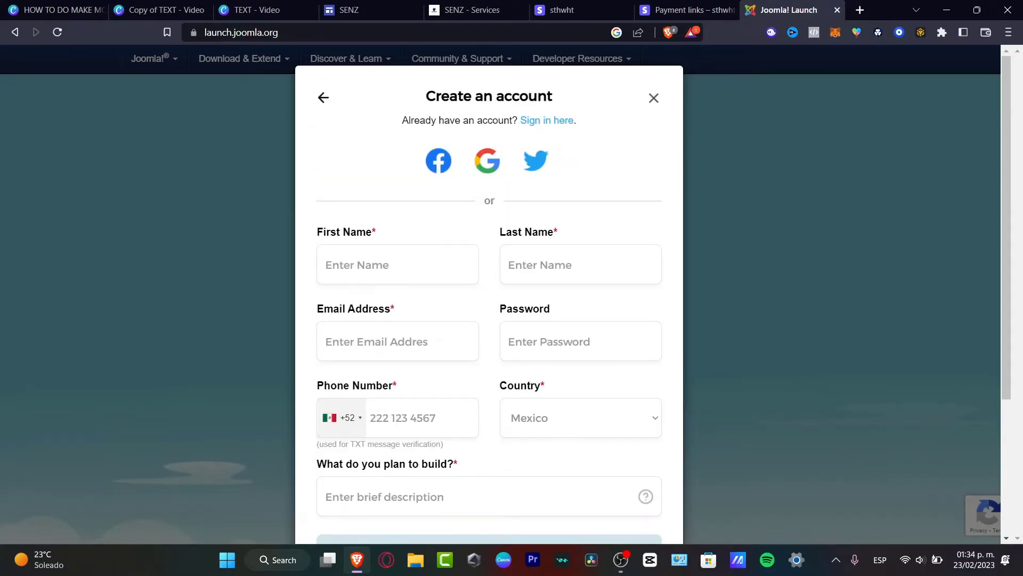
# Step: Go through the account registration fields and agree to the Terms of Service and Privacy Policy
pyautogui.scroll(-4, 489, 295)
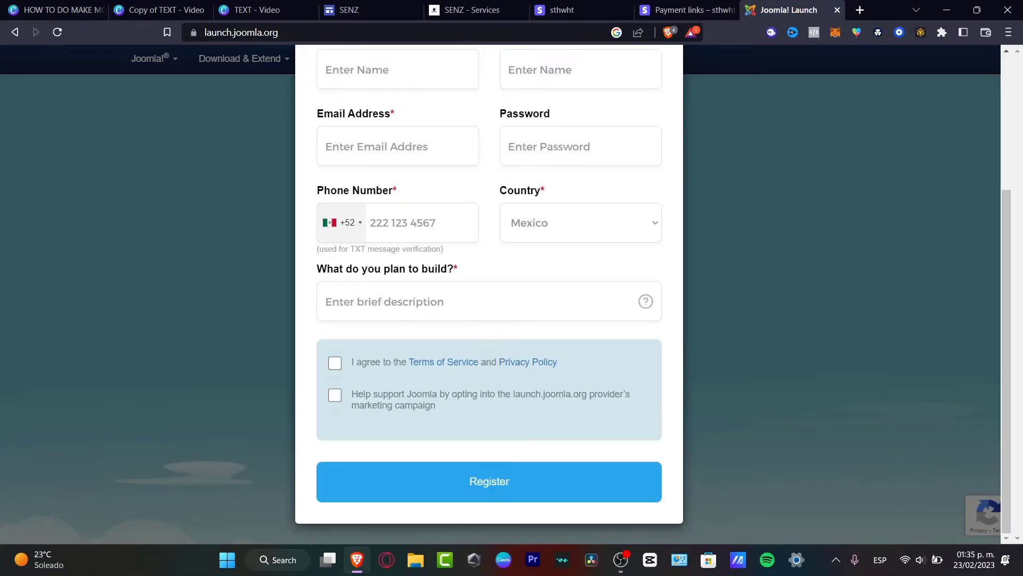
pyautogui.scroll(4, 489, 295)
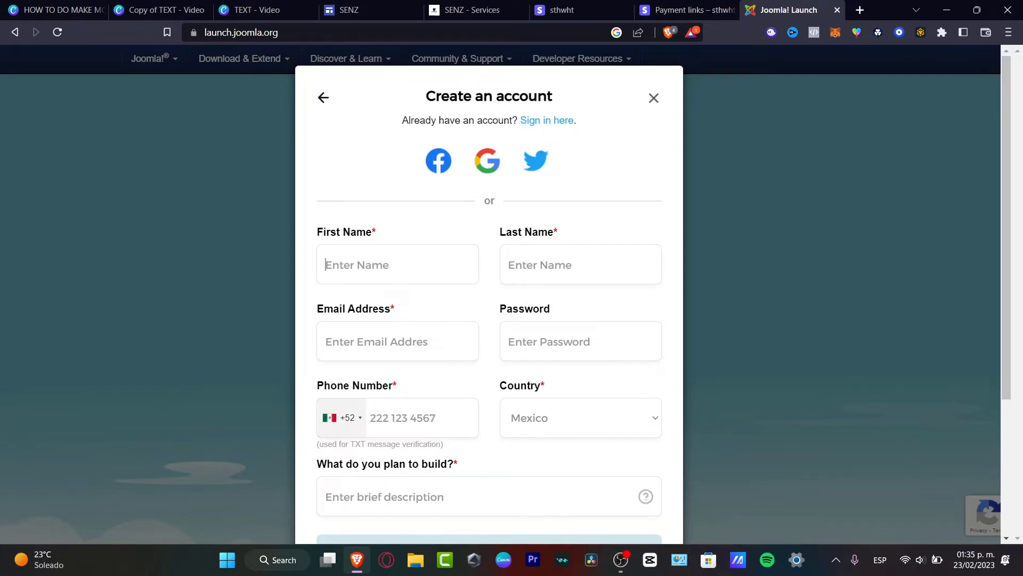
pyautogui.click(398, 342)
pyautogui.click(377, 418)
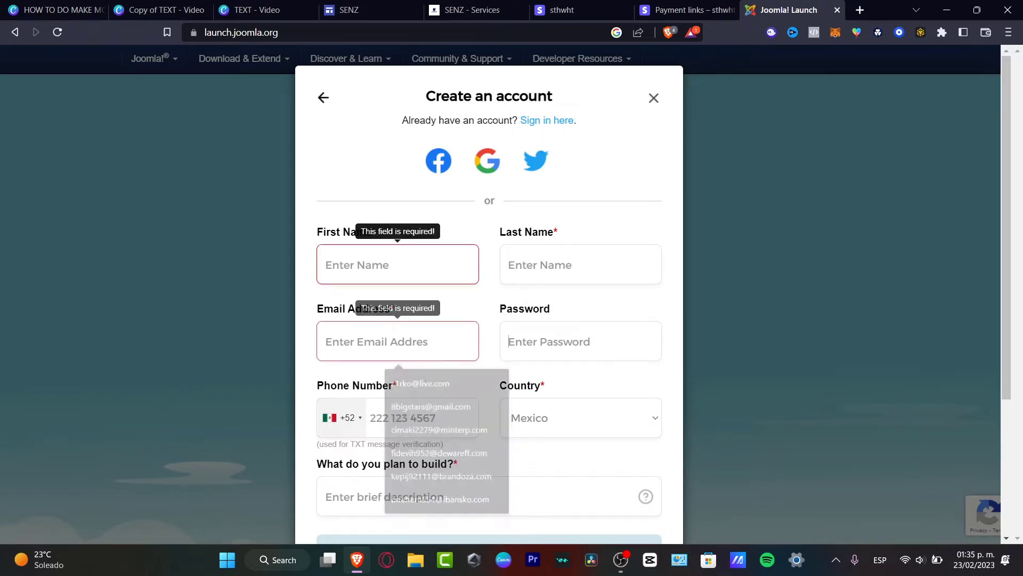
pyautogui.scroll(-4, 489, 296)
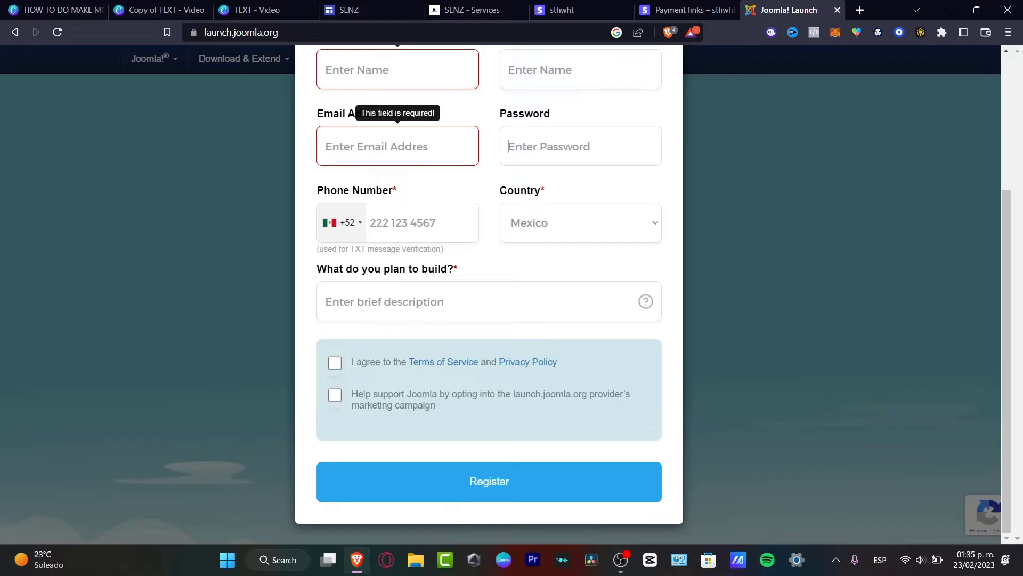
pyautogui.click(489, 301)
pyautogui.click(335, 363)
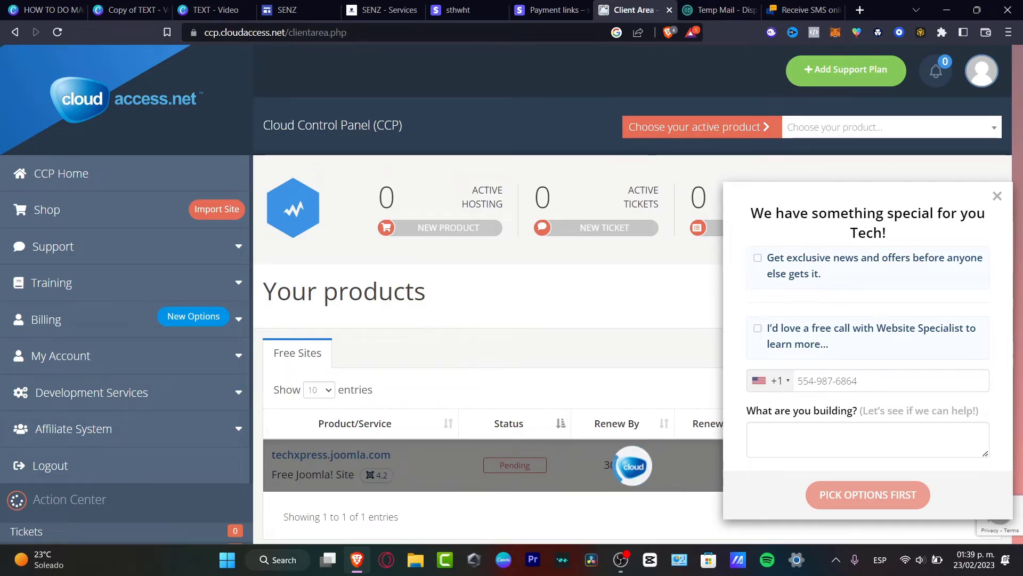
# Step: Dismiss the special-offer pop-up and open the management page of techxpress.joomla.com to look over its sections
pyautogui.press('Escape')
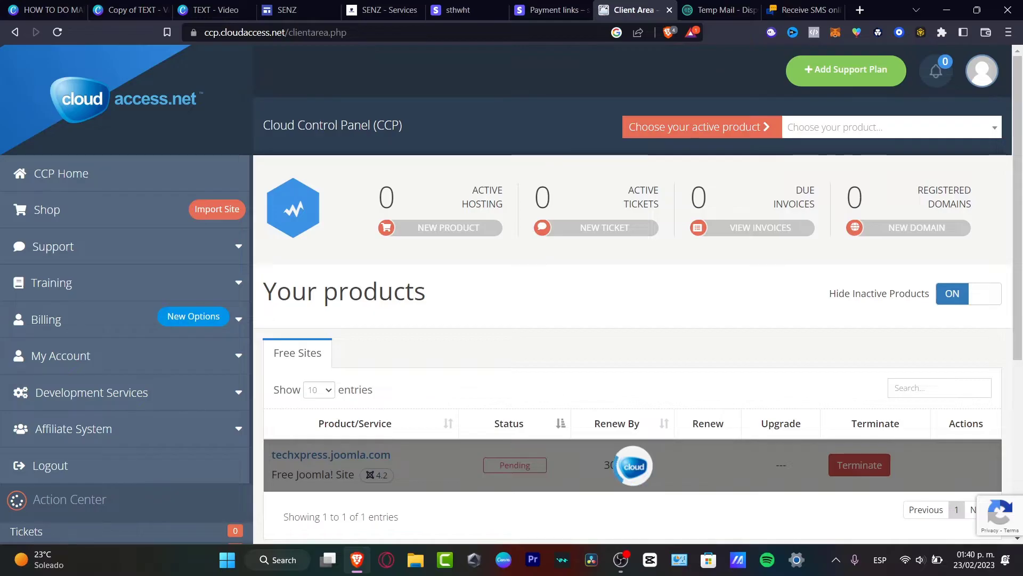
pyautogui.scroll(-4, 512, 293)
pyautogui.scroll(4, 512, 293)
pyautogui.scroll(-4, 512, 294)
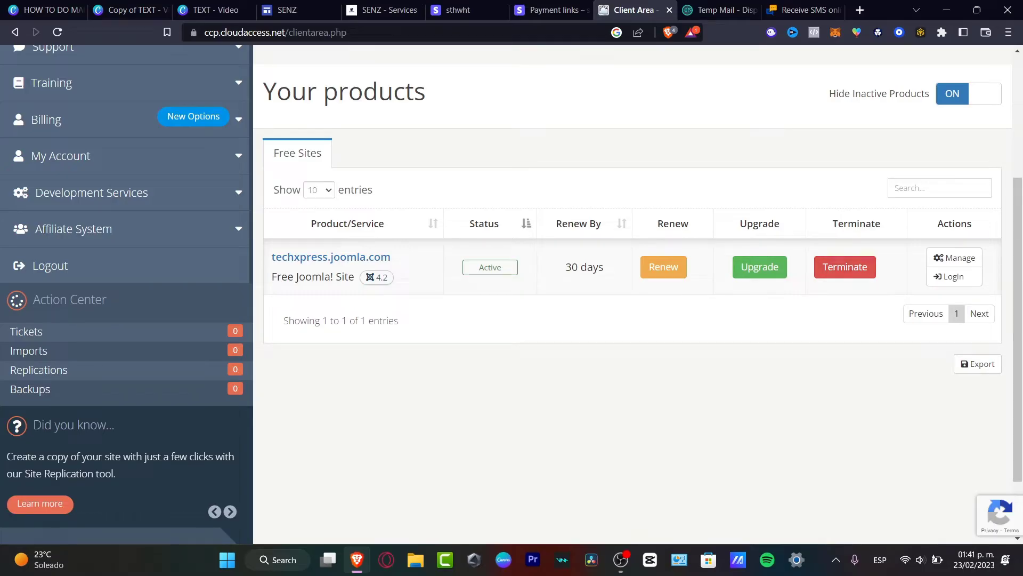
pyautogui.click(954, 258)
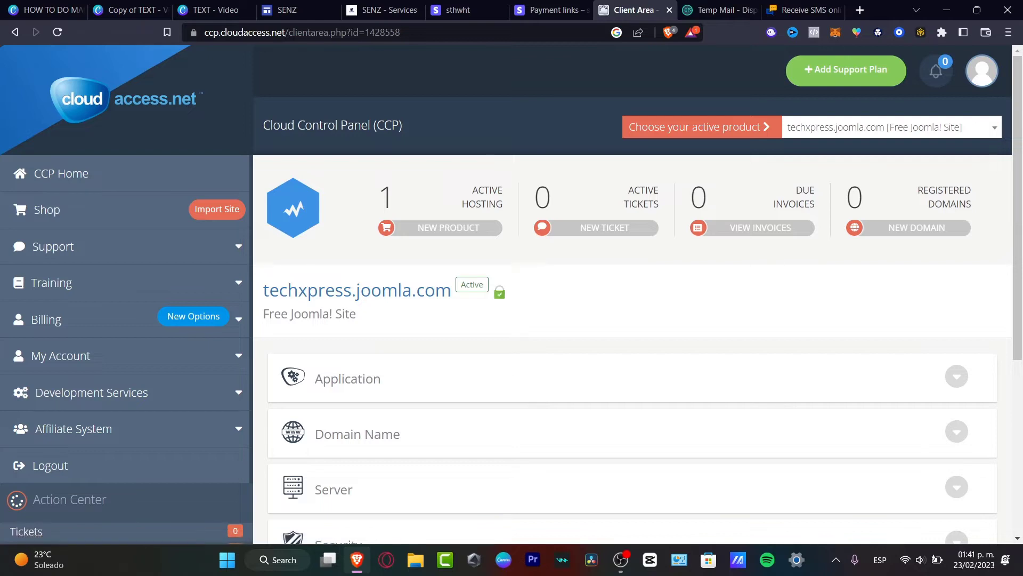
pyautogui.scroll(-3, 293, 373)
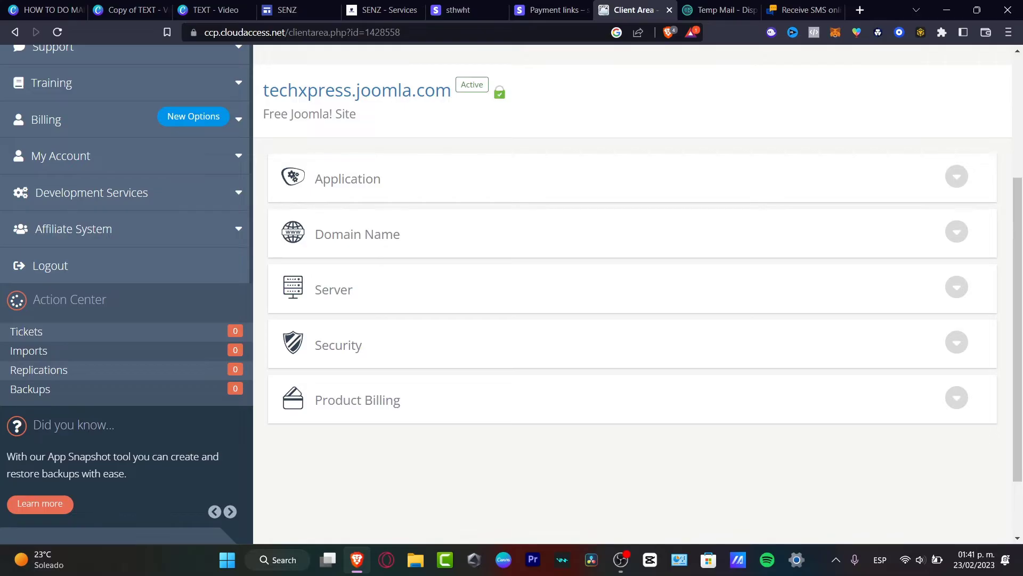
pyautogui.scroll(3, 512, 293)
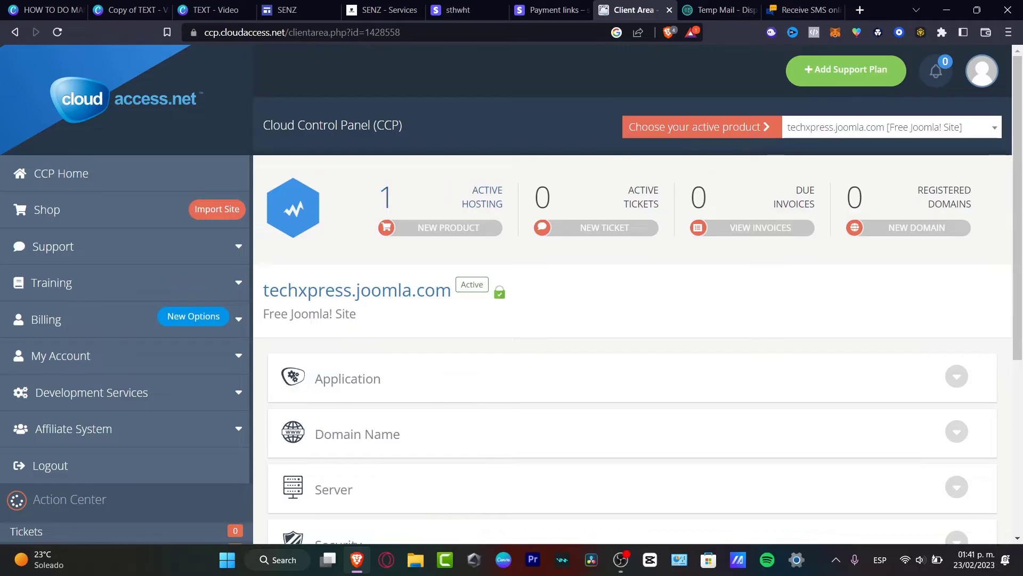
# Step: Open the hosting shop and start an order for a free WordPress site
pyautogui.click(54, 209)
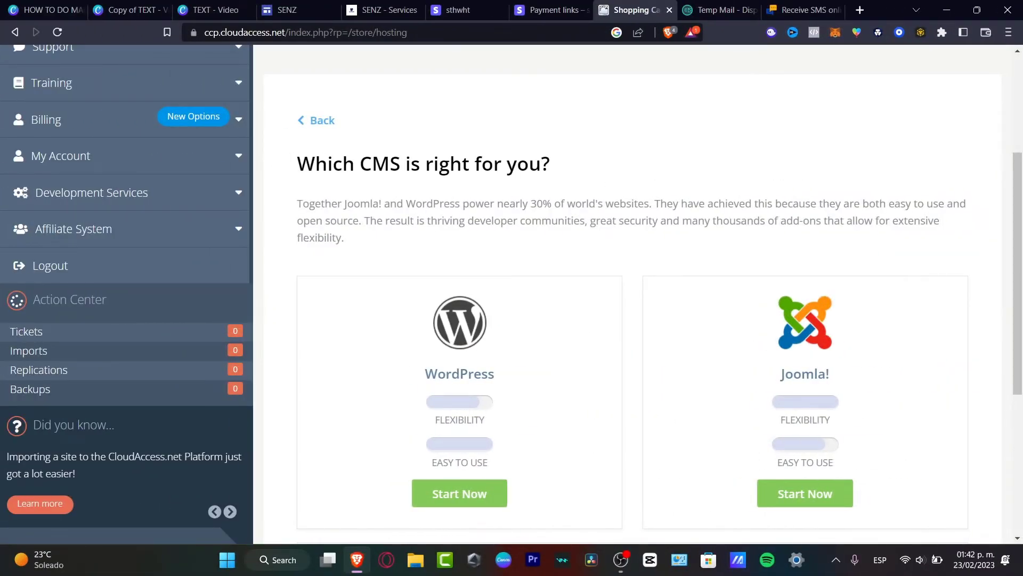
pyautogui.moveTo(372, 163); pyautogui.dragTo(550, 163)
pyautogui.scroll(-4, 638, 294)
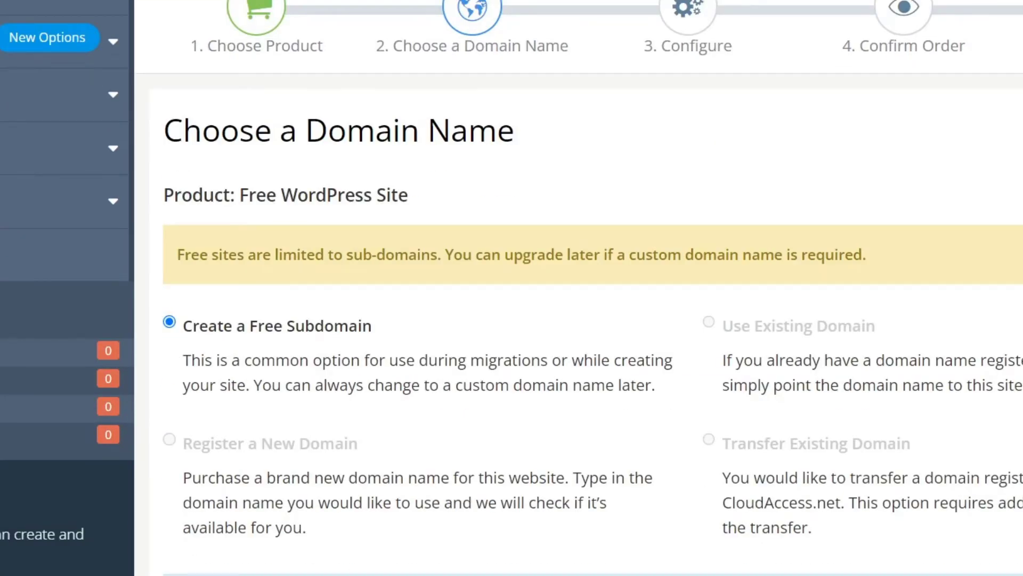
# Step: Create the free subdomain techxpress.cloudaccess.host for the WordPress site and continue to its configuration
pyautogui.scroll(-3, 512, 288)
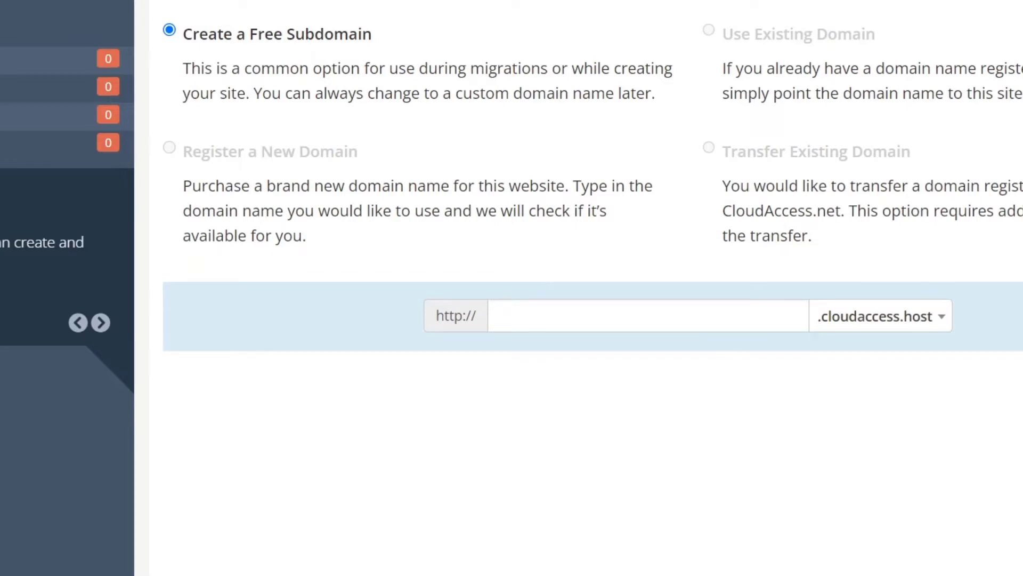
pyautogui.click(648, 315)
pyautogui.write('tec')
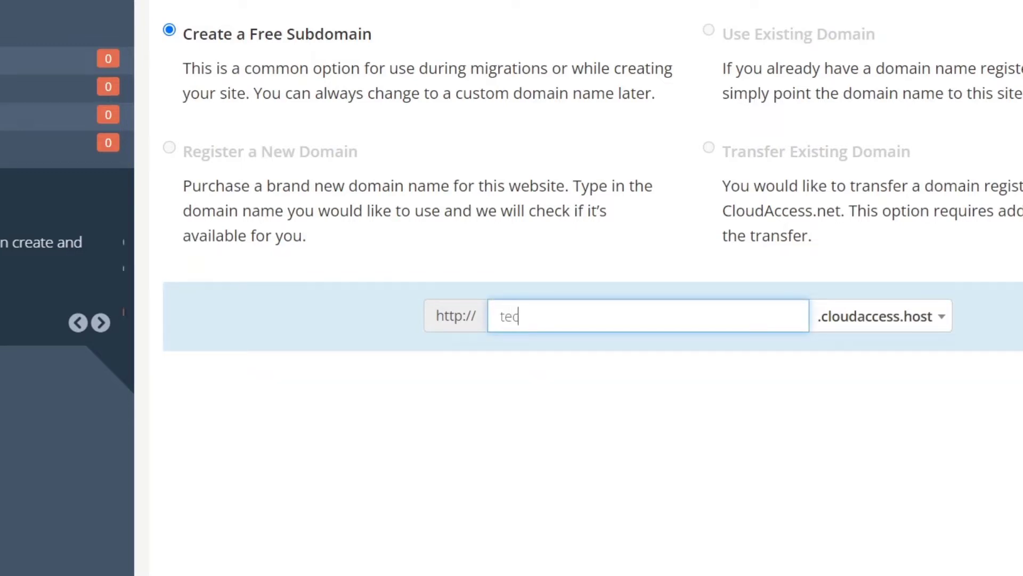
pyautogui.write('hxpress')
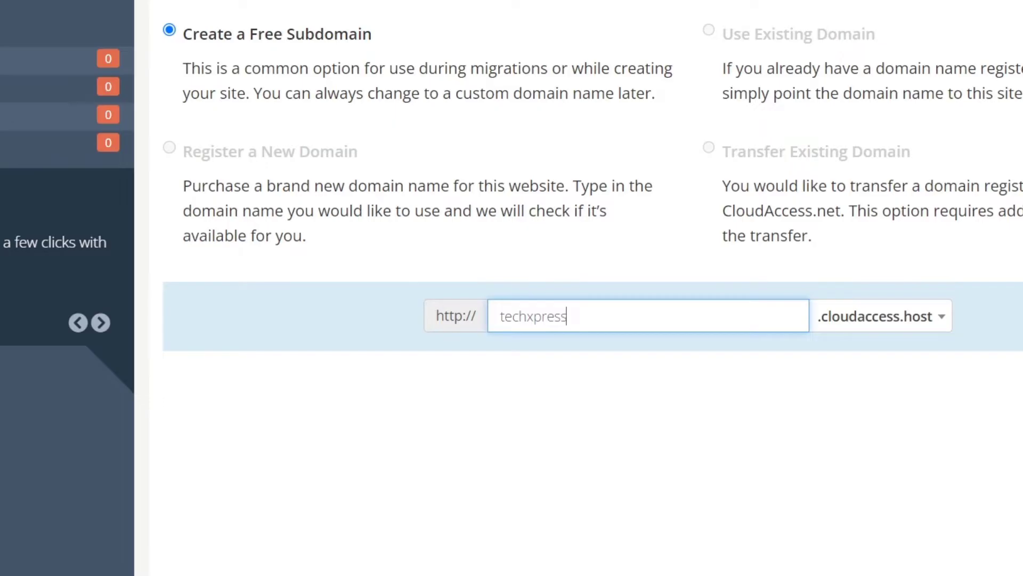
pyautogui.press('Return')
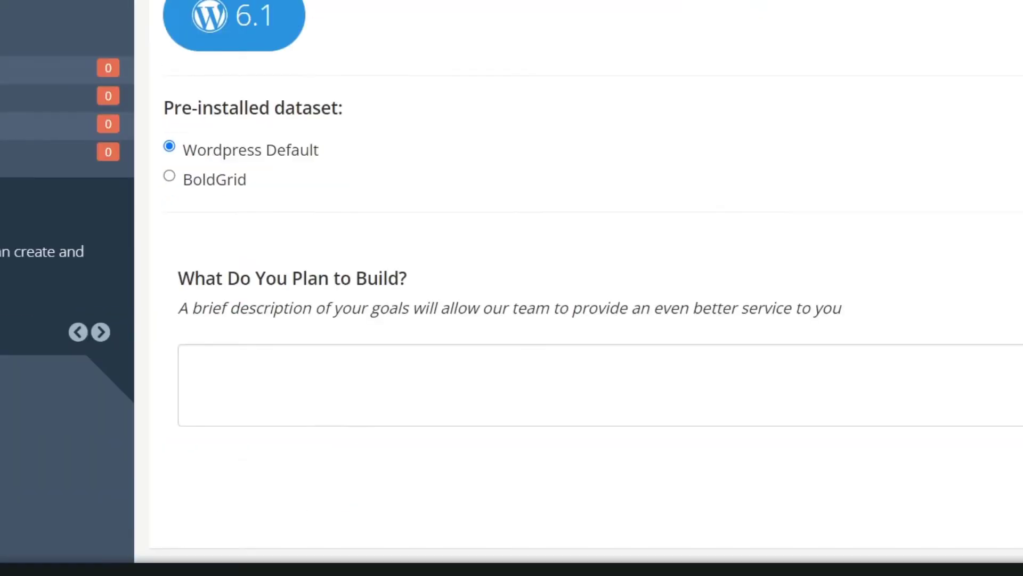
# Step: Describe the planned build as "an ecommerce store online", keeping the Wordpress Default dataset, and continue to the order summary
pyautogui.click(190, 361)
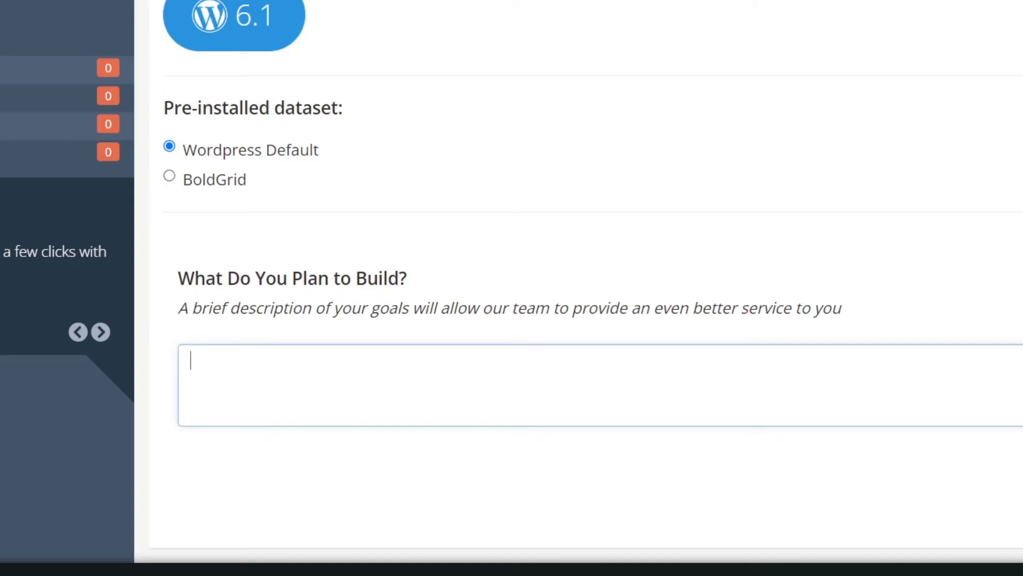
pyautogui.write('an ')
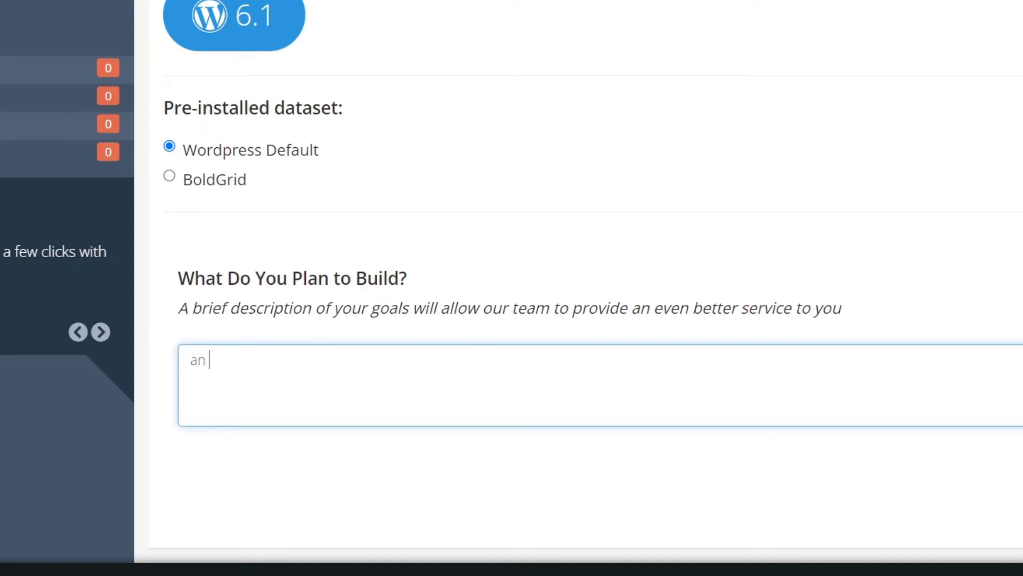
pyautogui.write('ecommerce store')
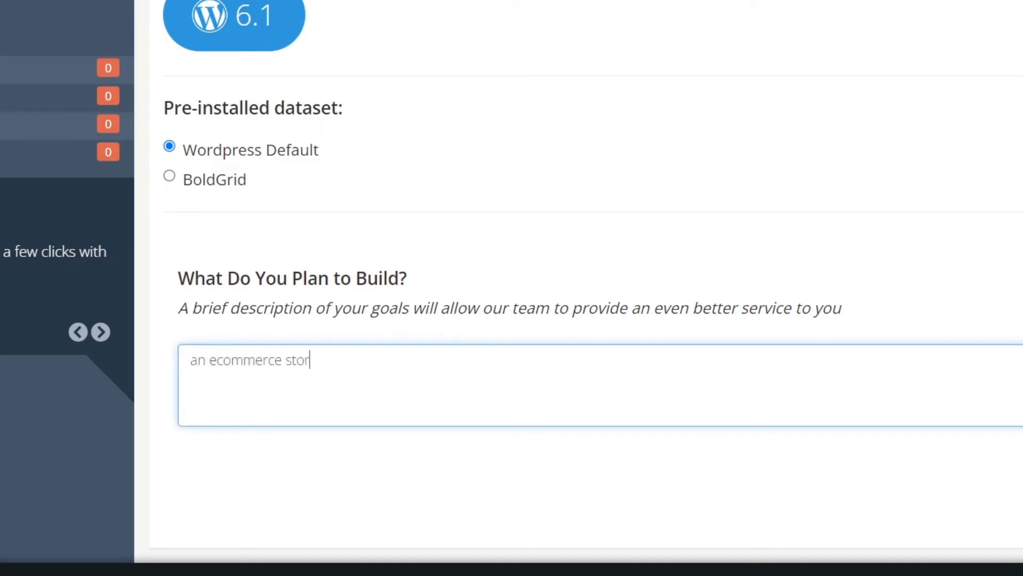
pyautogui.write(' online')
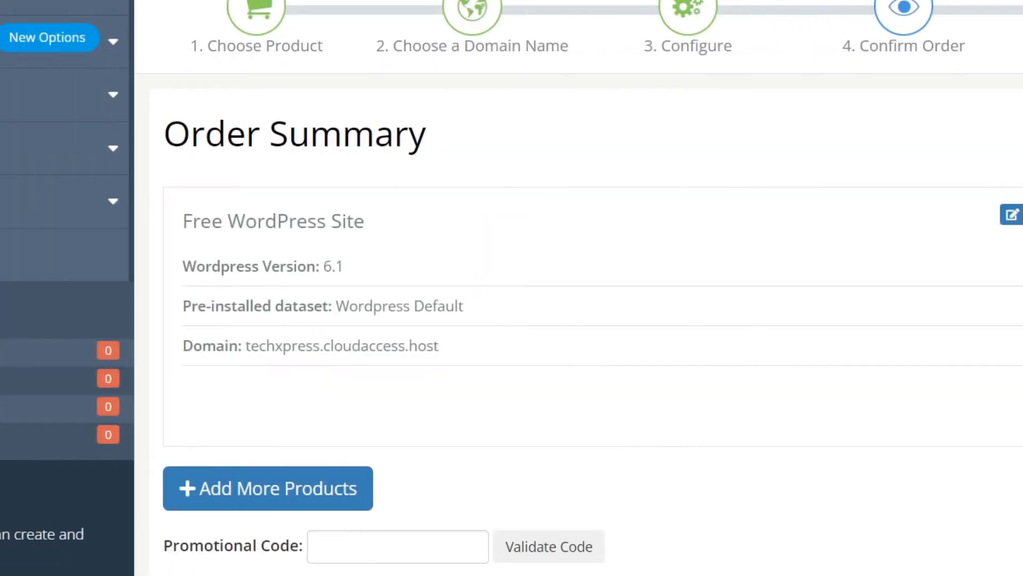
# Step: Check the product, WordPress version, dataset and domain in the order summary and proceed to checkout
pyautogui.moveTo(367, 222); pyautogui.dragTo(193, 223)
pyautogui.moveTo(347, 267); pyautogui.dragTo(183, 265)
pyautogui.moveTo(463, 305); pyautogui.dragTo(223, 306)
pyautogui.moveTo(439, 346); pyautogui.dragTo(355, 327)
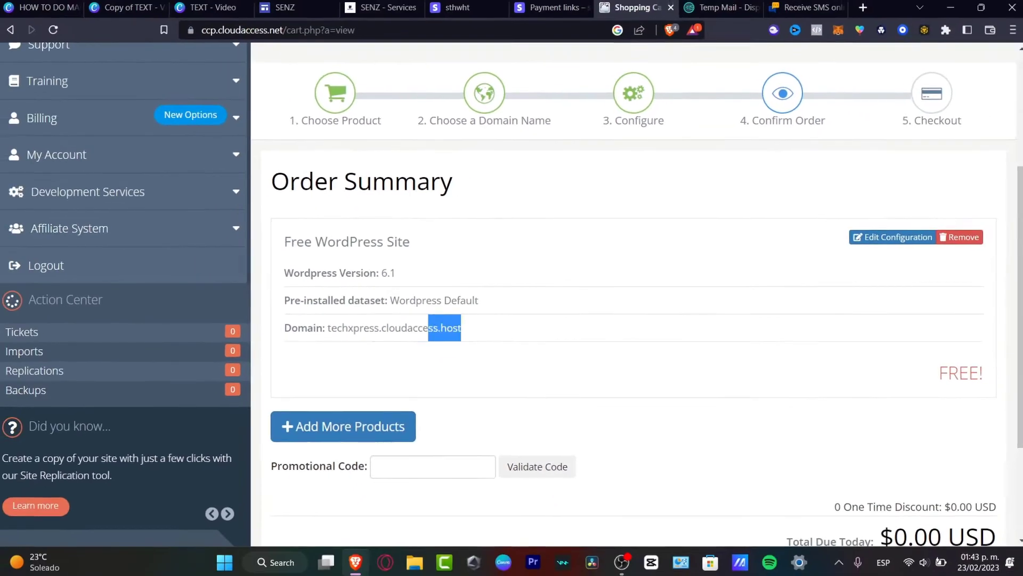
pyautogui.click(357, 329)
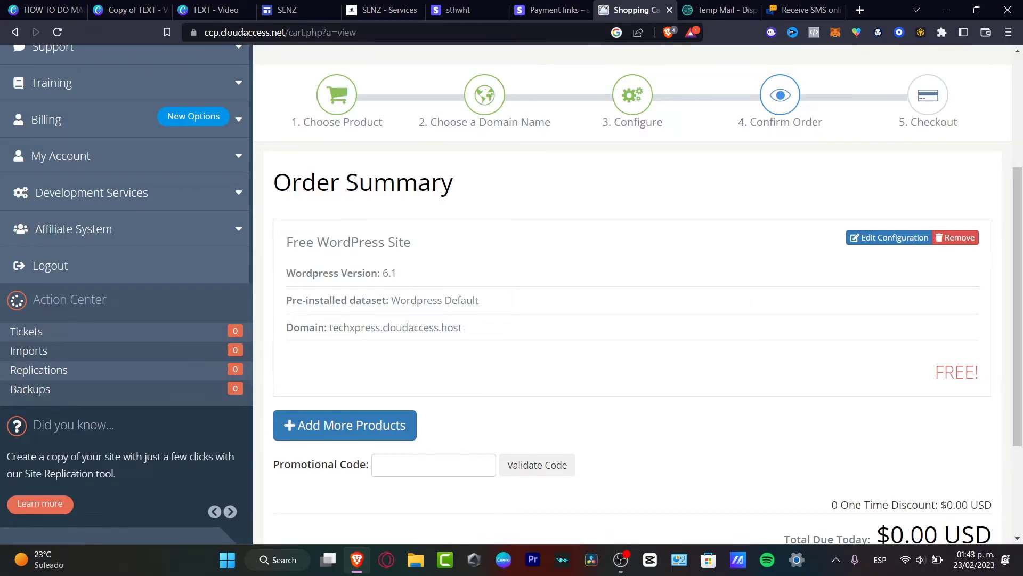
pyautogui.scroll(-3, 632, 293)
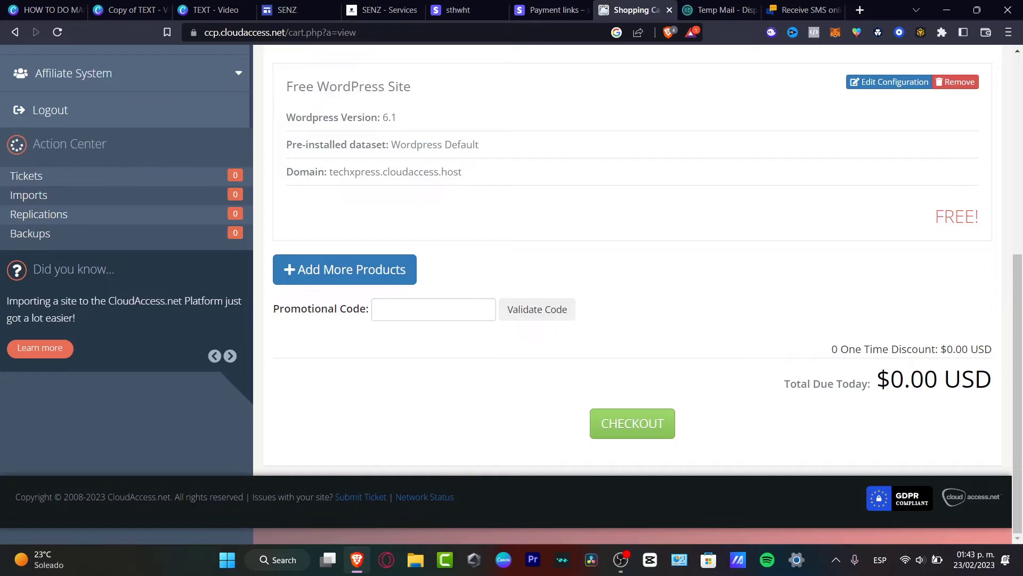
pyautogui.click(633, 424)
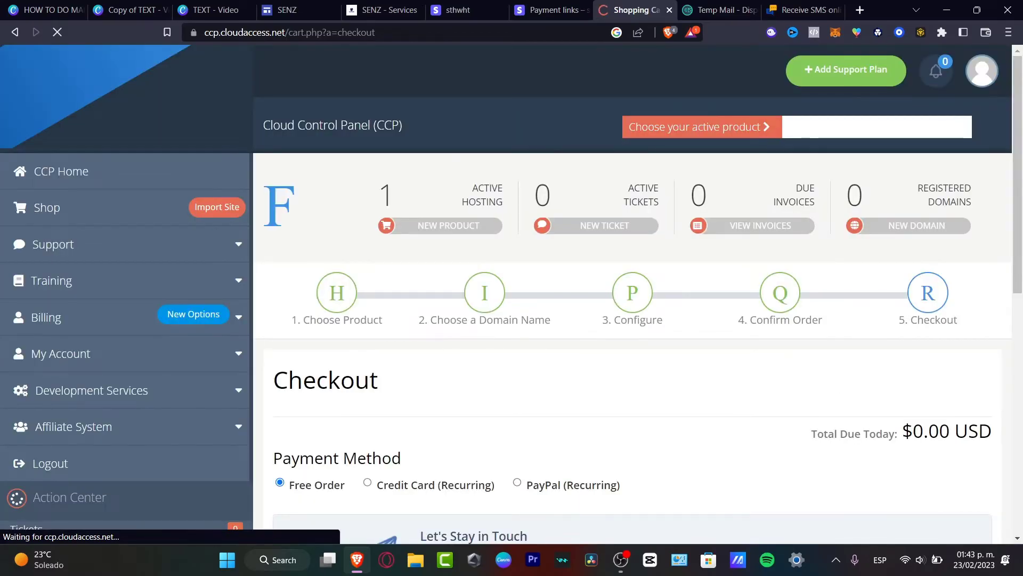
# Step: Agree to the CloudAccess.net terms, confirm the captcha and complete the free order with SMS marketing left off
pyautogui.scroll(-4, 633, 319)
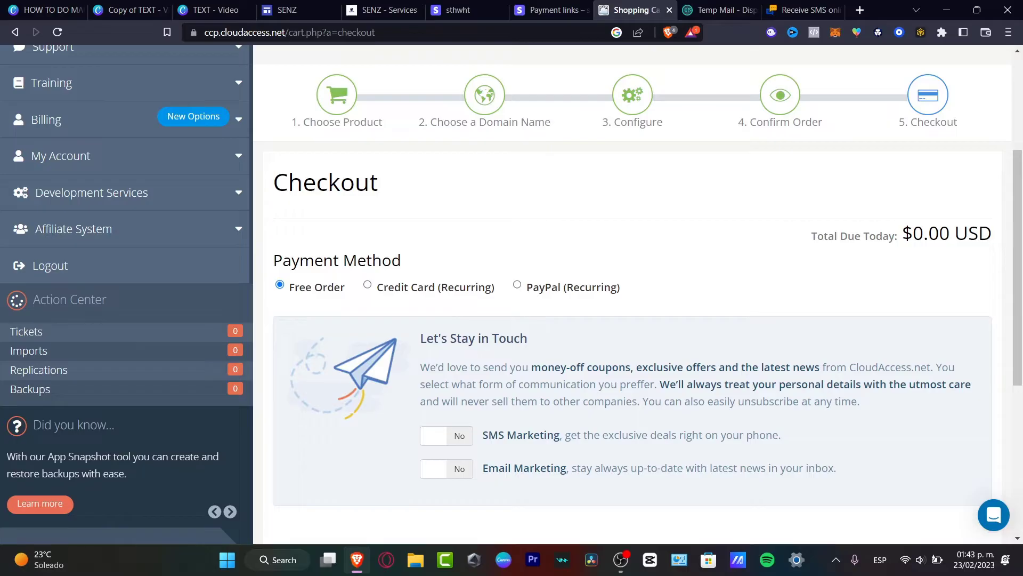
pyautogui.scroll(-4, 633, 293)
pyautogui.click(446, 236)
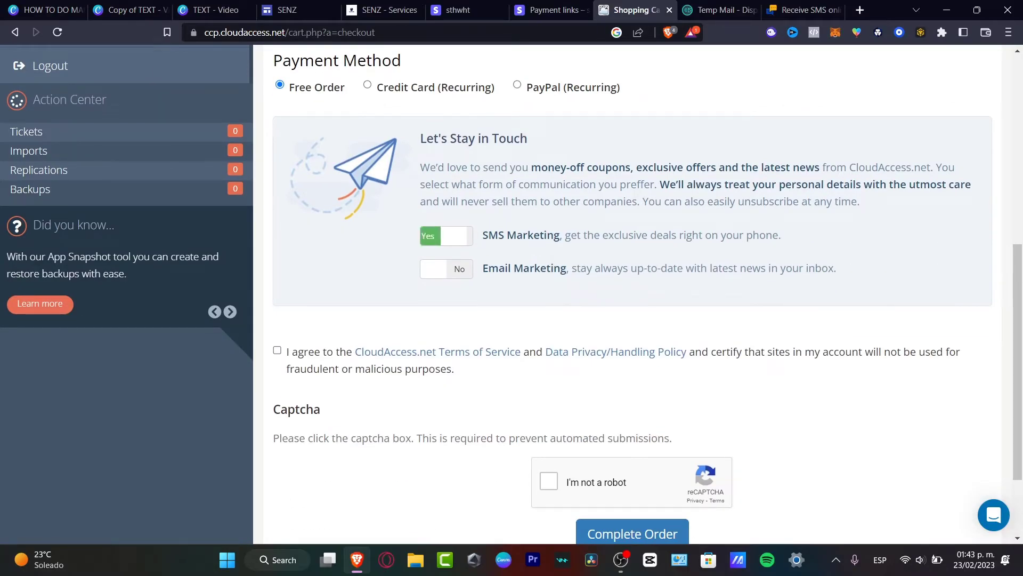
pyautogui.click(446, 236)
pyautogui.scroll(-2, 633, 293)
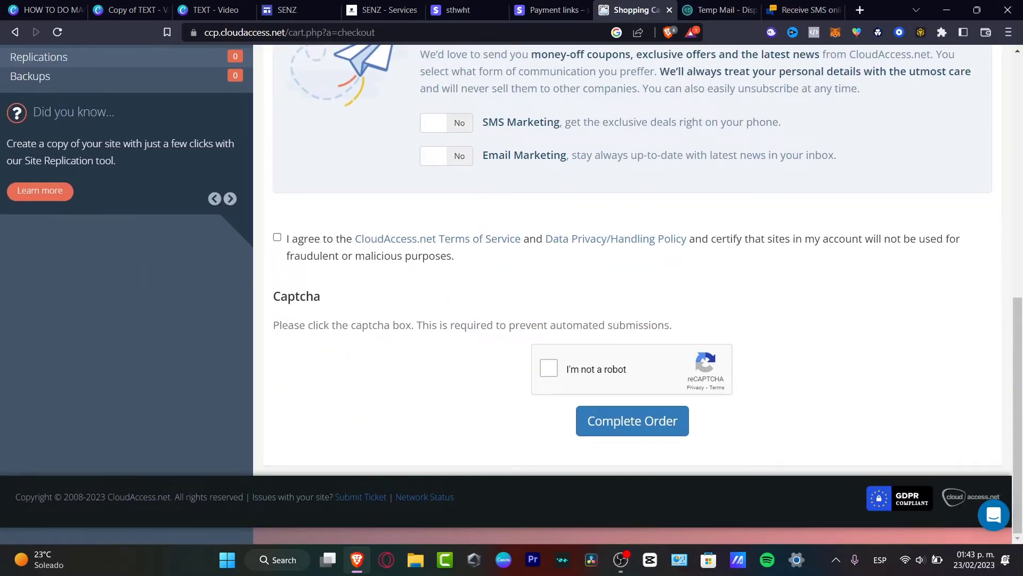
pyautogui.click(277, 237)
pyautogui.click(548, 367)
pyautogui.click(632, 421)
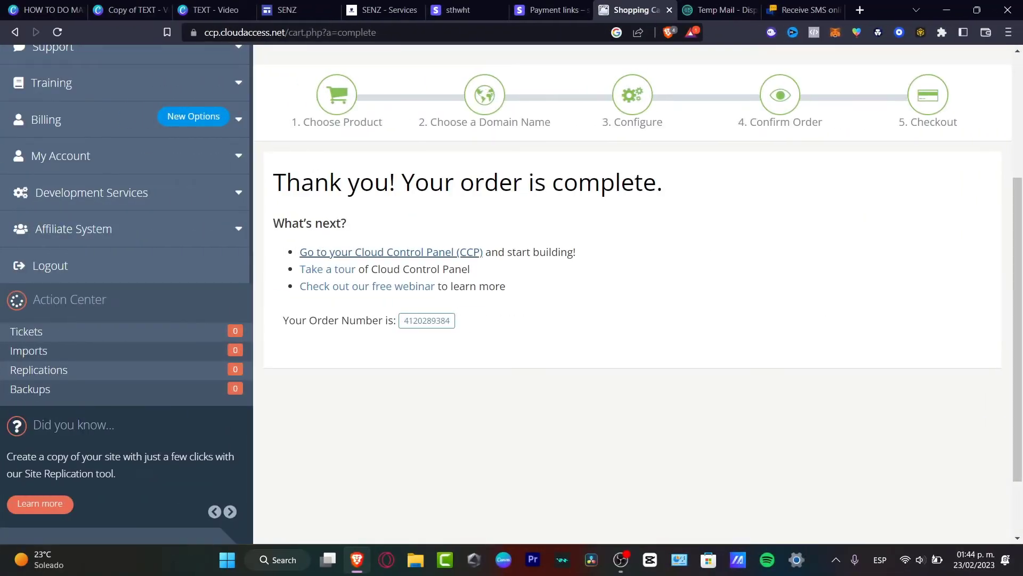
# Step: Open the new WordPress site's dashboard through the Cloud Control Panel and go to adding new plugins
pyautogui.click(391, 252)
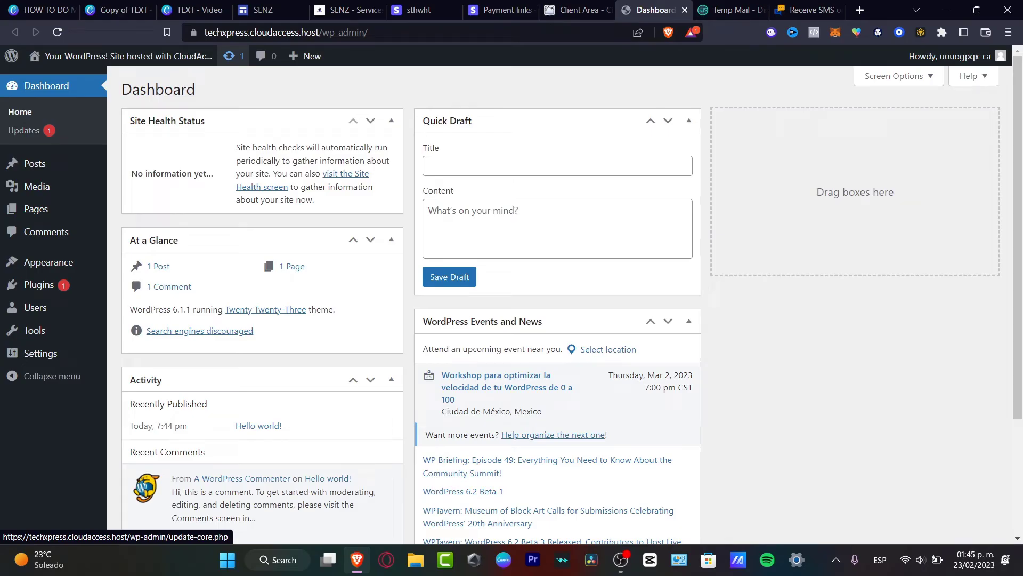
pyautogui.click(39, 284)
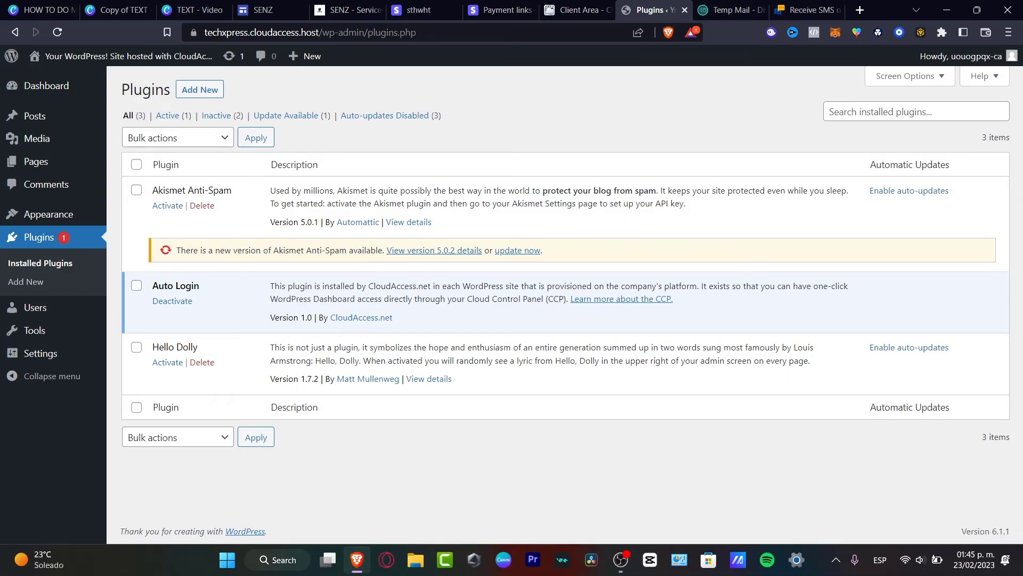
pyautogui.click(26, 282)
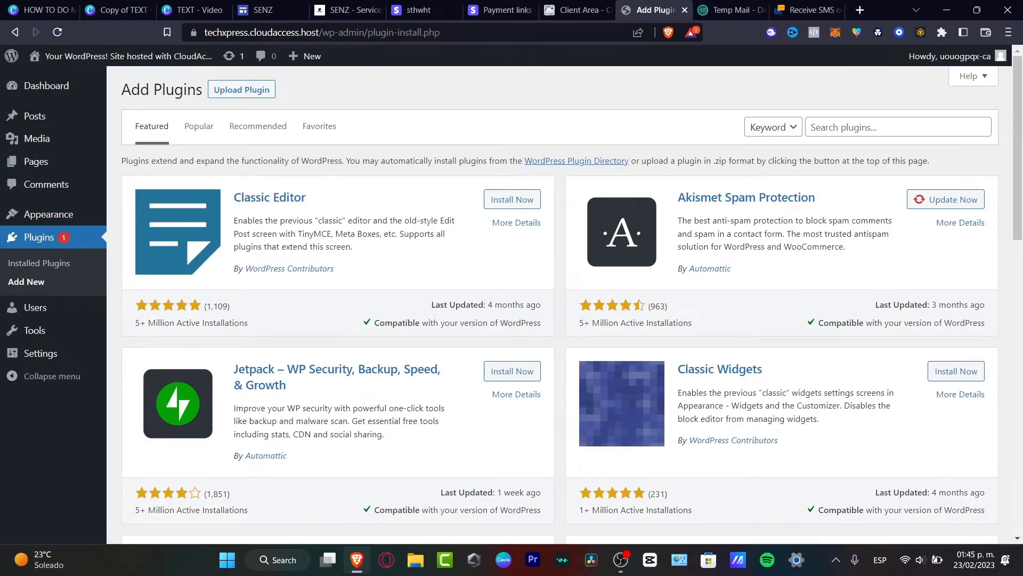
# Step: Search the plugin directory for elementor and install Elementor Website Builder
pyautogui.moveTo(374, 322); pyautogui.dragTo(204, 306)
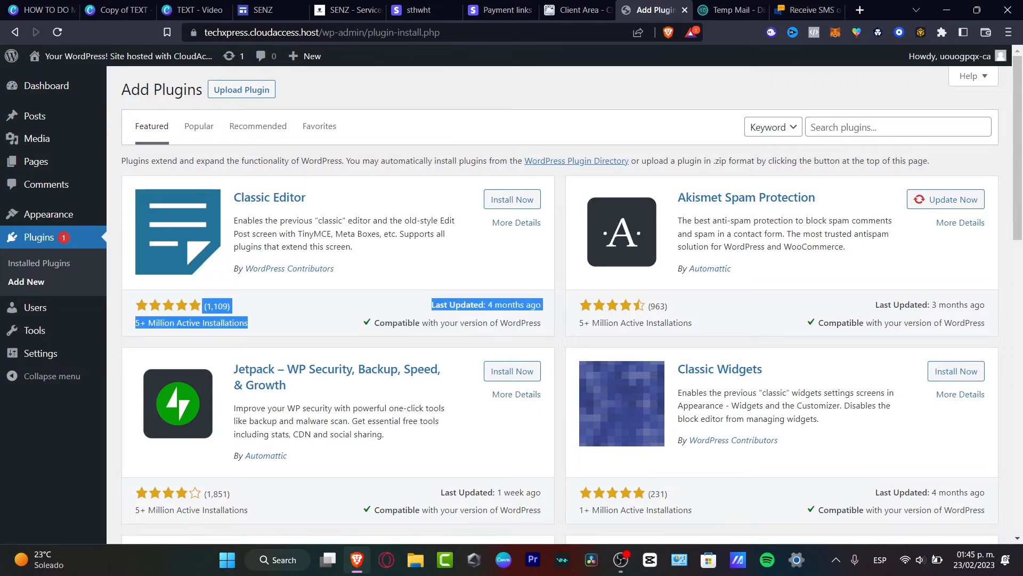
pyautogui.scroll(-10, 572, 304)
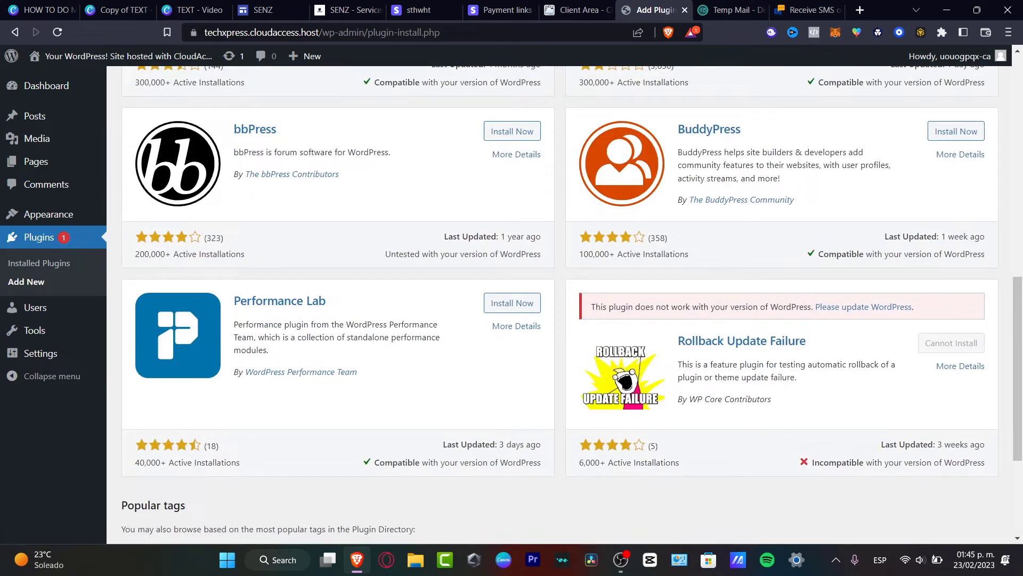
pyautogui.scroll(11, 573, 304)
pyautogui.click(886, 127)
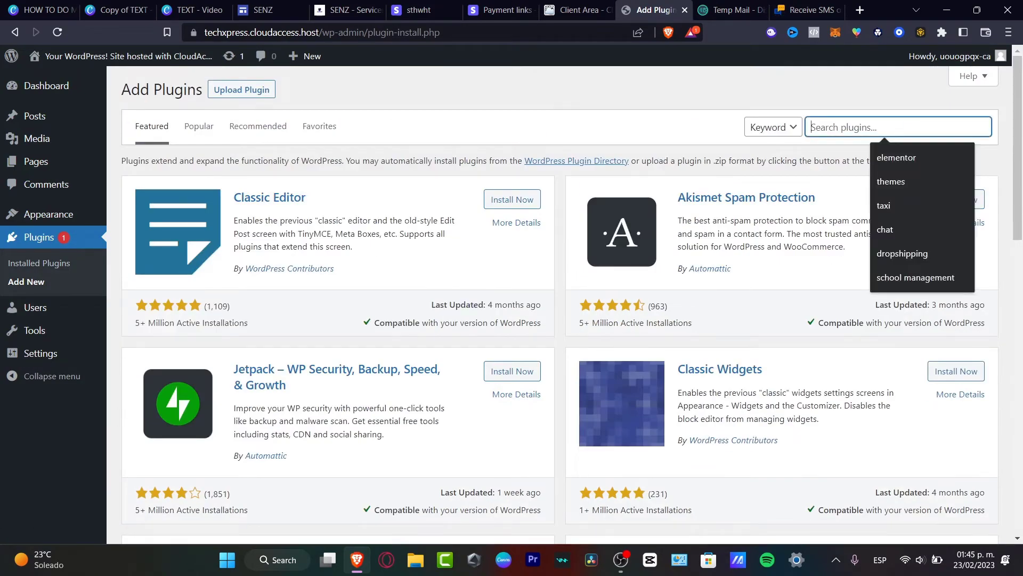
pyautogui.click(897, 157)
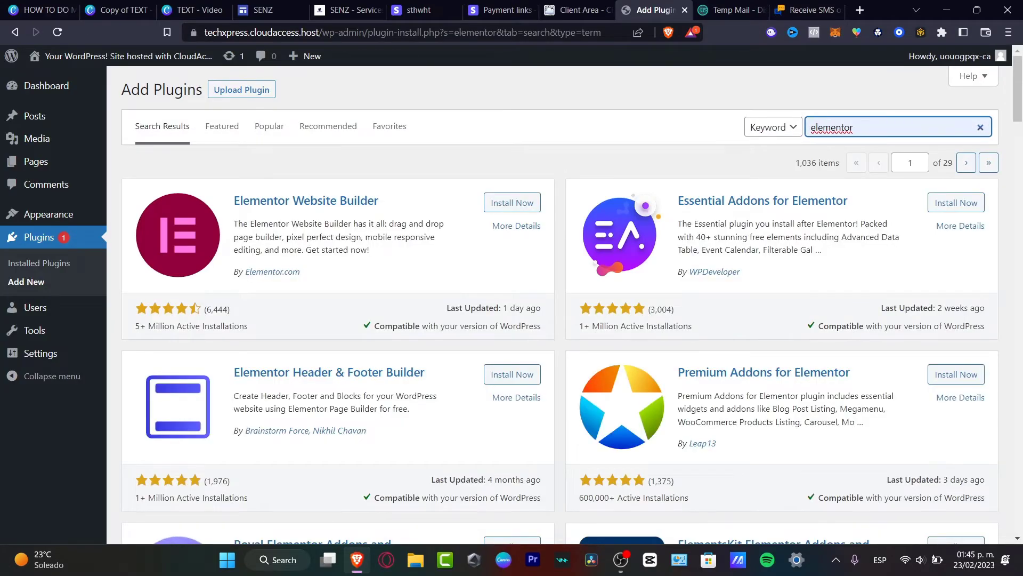
pyautogui.click(512, 202)
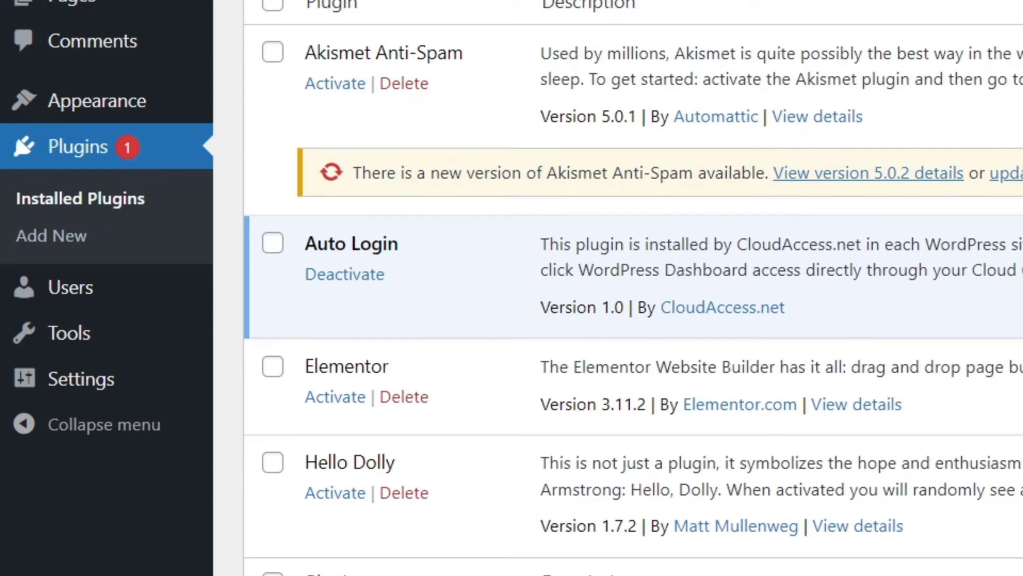
# Step: Activate the Elementor plugin and close its onboarding setup without creating an account
pyautogui.click(335, 396)
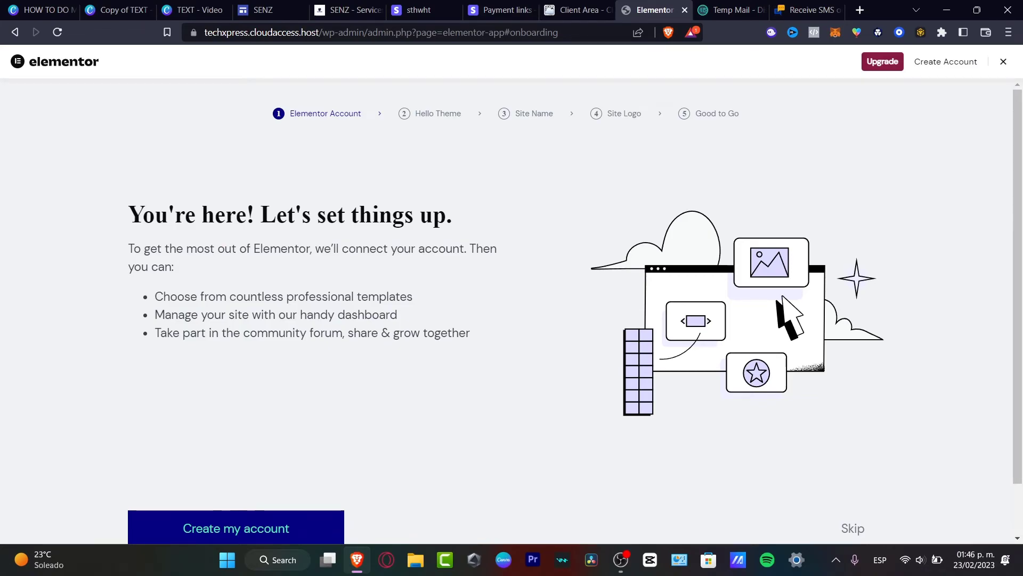
pyautogui.scroll(-1, 512, 309)
pyautogui.click(1003, 62)
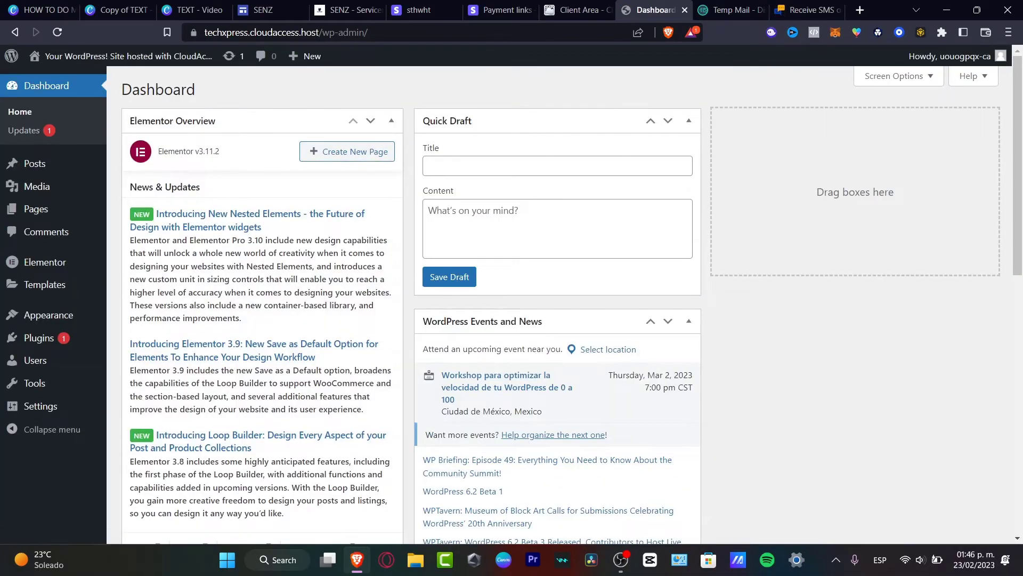
# Step: Create a new landing page among the Elementor templates of the WordPress site
pyautogui.click(44, 261)
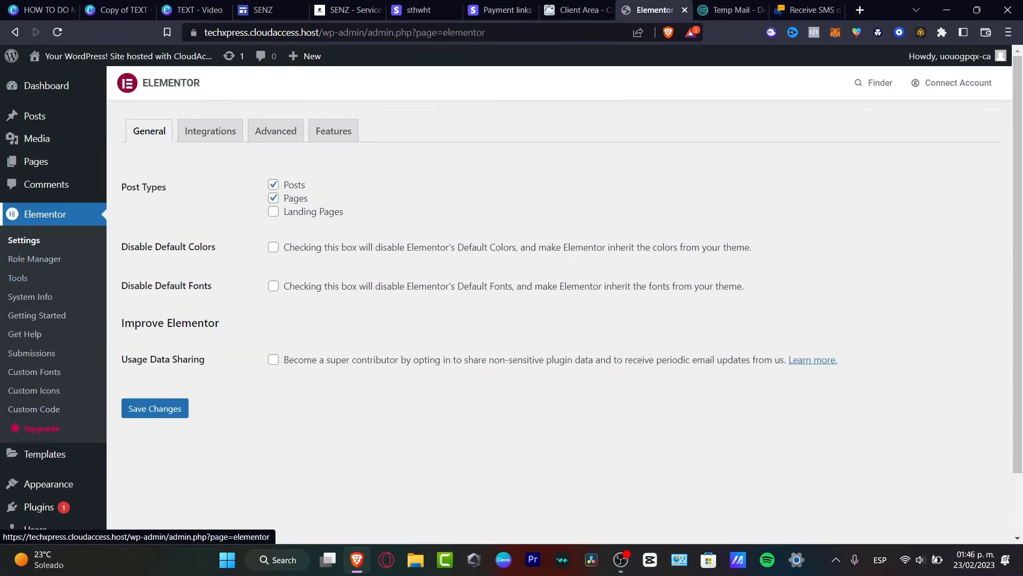
pyautogui.moveTo(45, 454)
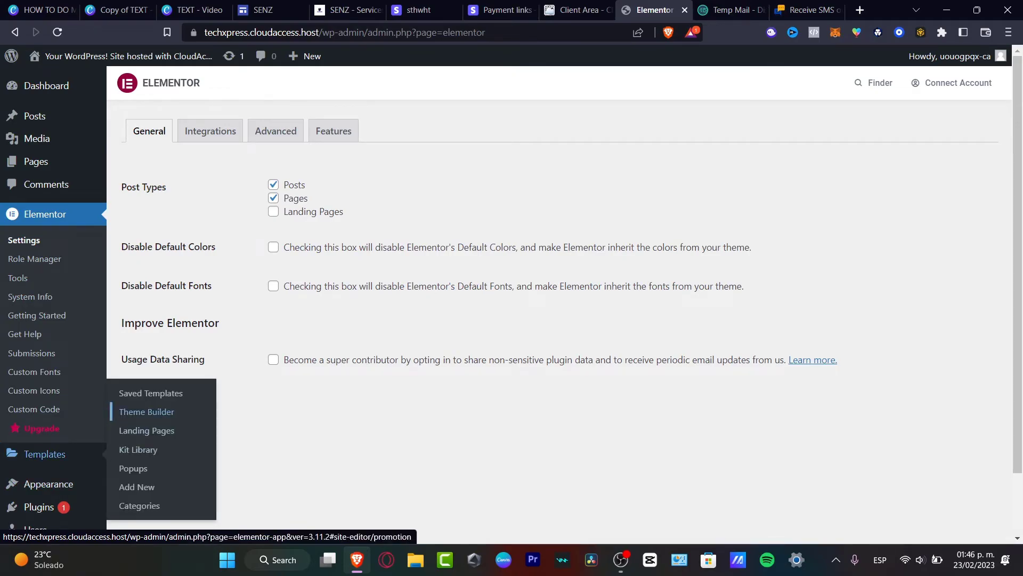
pyautogui.click(146, 430)
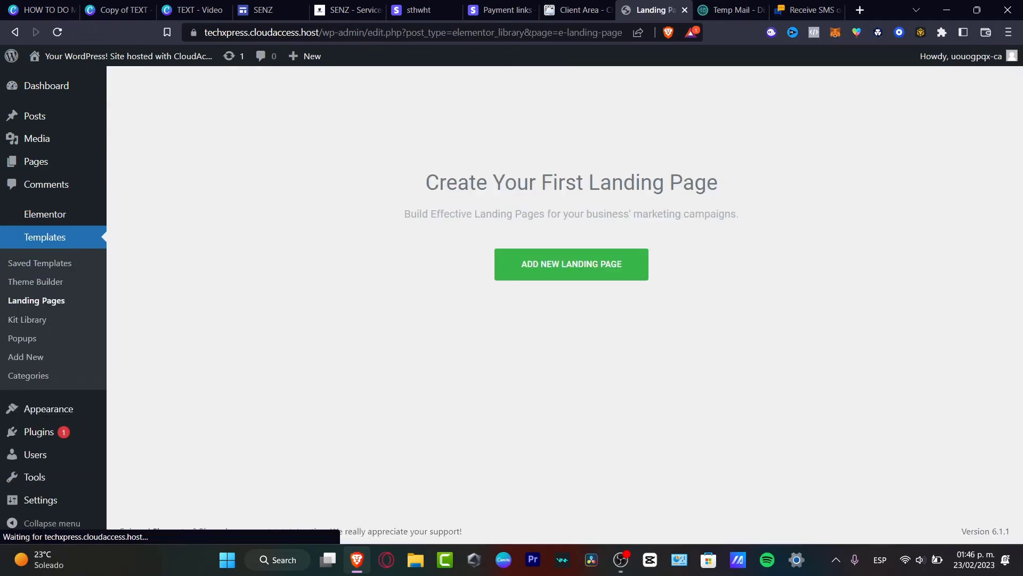
pyautogui.click(571, 297)
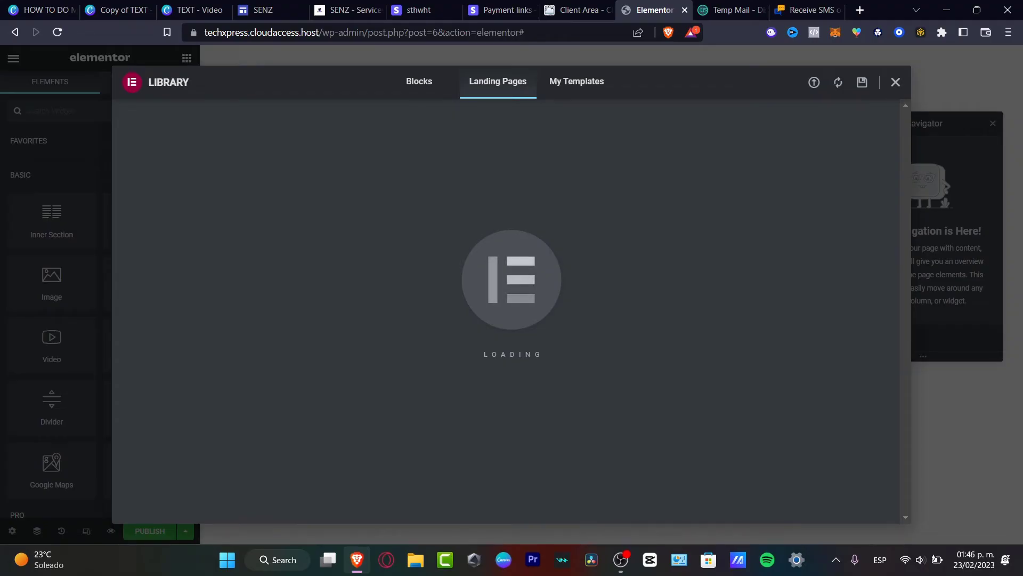
# Step: Switch to the Joomla site's administration through the Client Area, start a new article and decline Joomla statistics
pyautogui.click(579, 10)
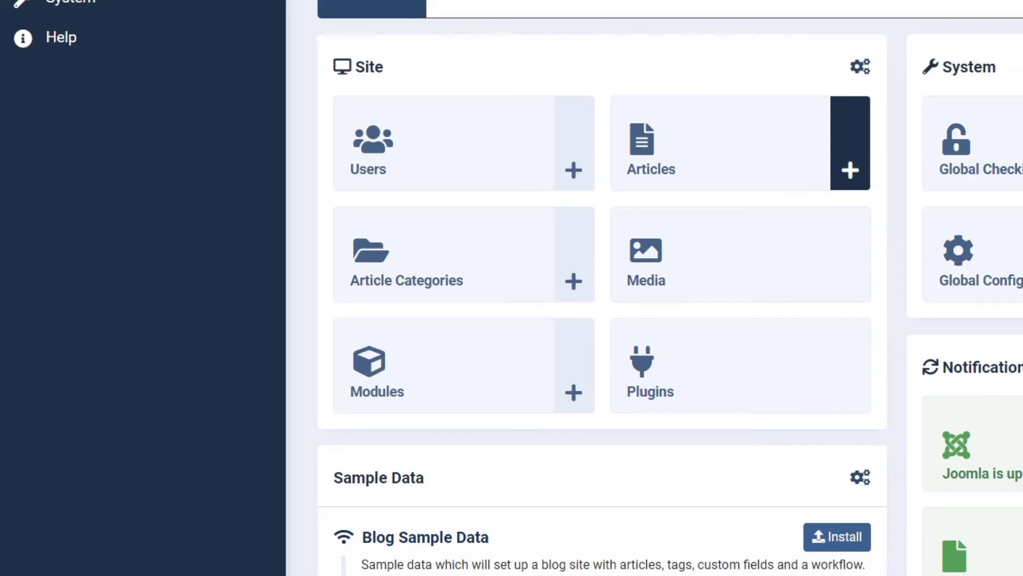
pyautogui.click(850, 170)
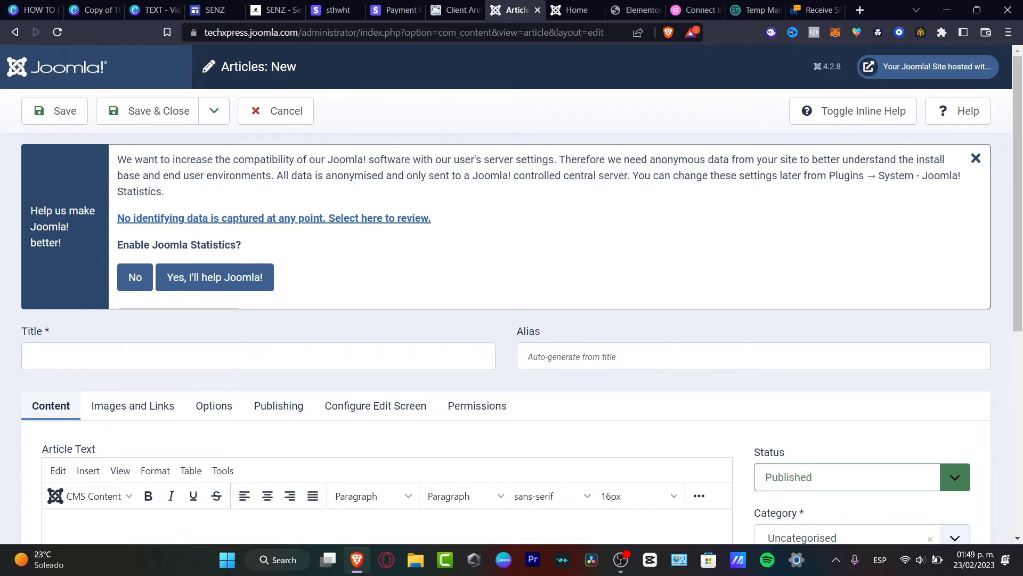
pyautogui.click(135, 277)
# Step: Look through the new article's content, images and links, options, publishing, edit screen and permissions settings
pyautogui.scroll(-4, 135, 277)
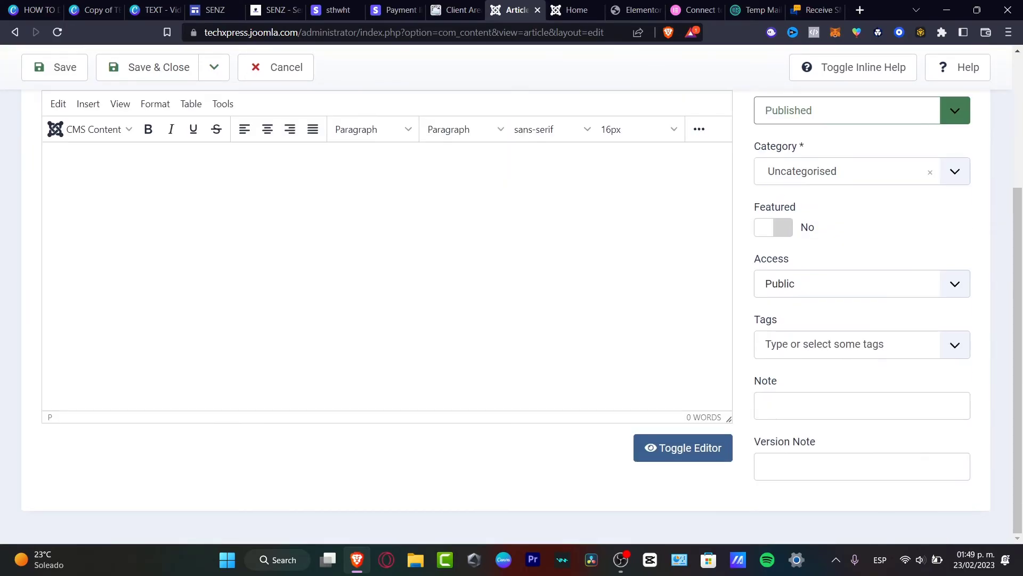
pyautogui.scroll(4, 505, 277)
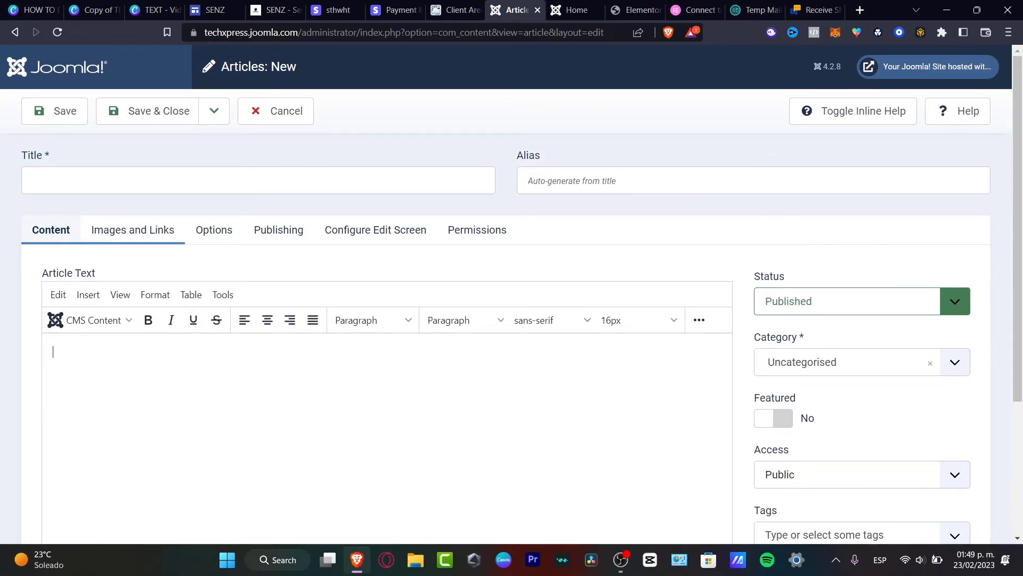
pyautogui.click(132, 230)
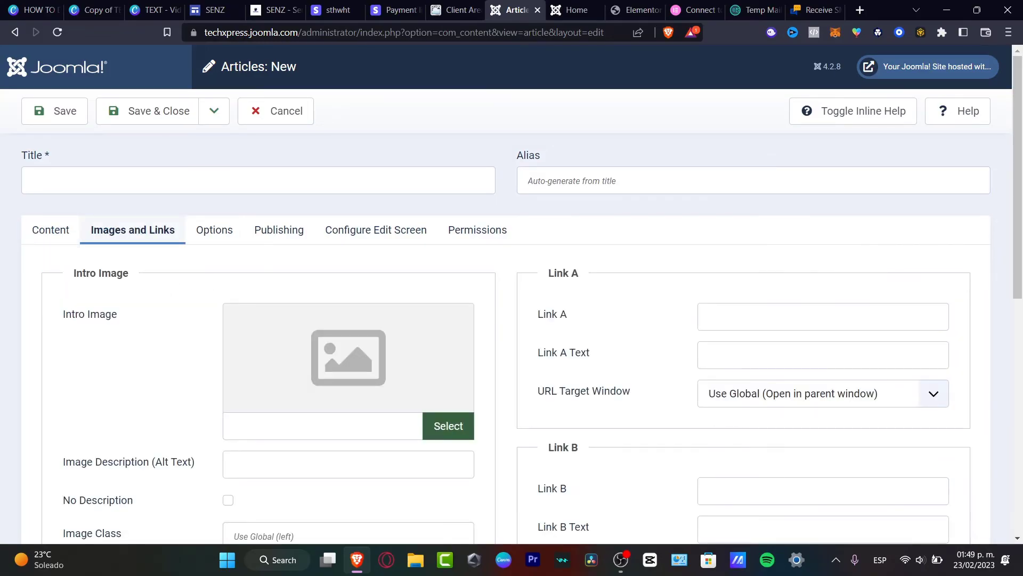
pyautogui.click(214, 230)
pyautogui.click(279, 230)
pyautogui.click(376, 229)
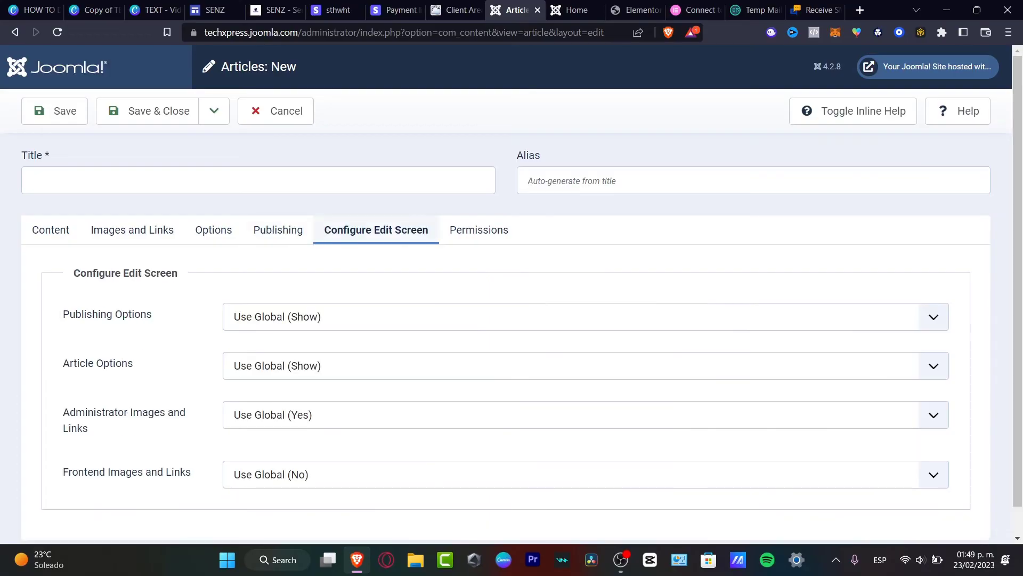
pyautogui.press('Right')
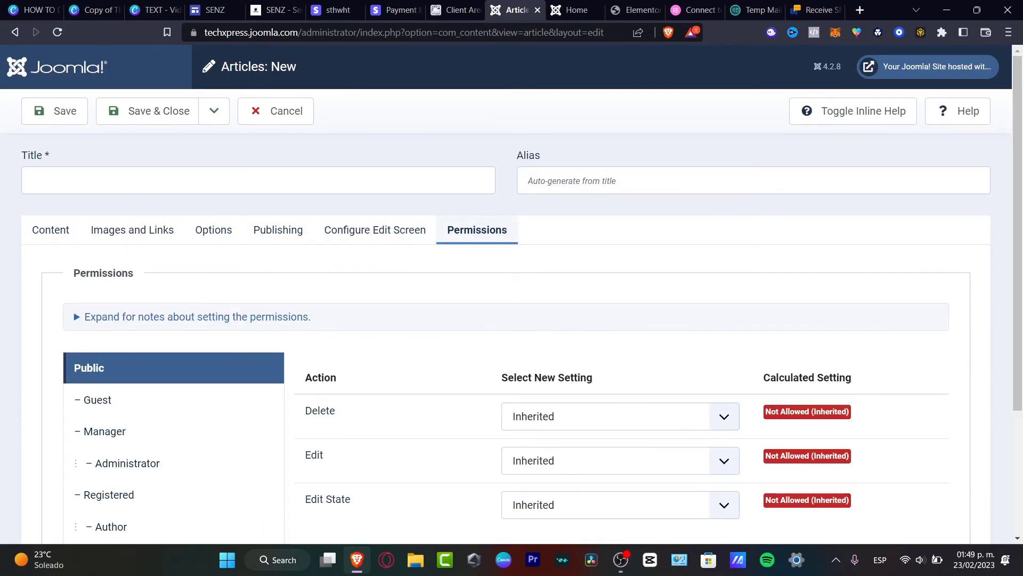
# Step: Try to save and close the untitled article, and cancel its creation
pyautogui.click(147, 112)
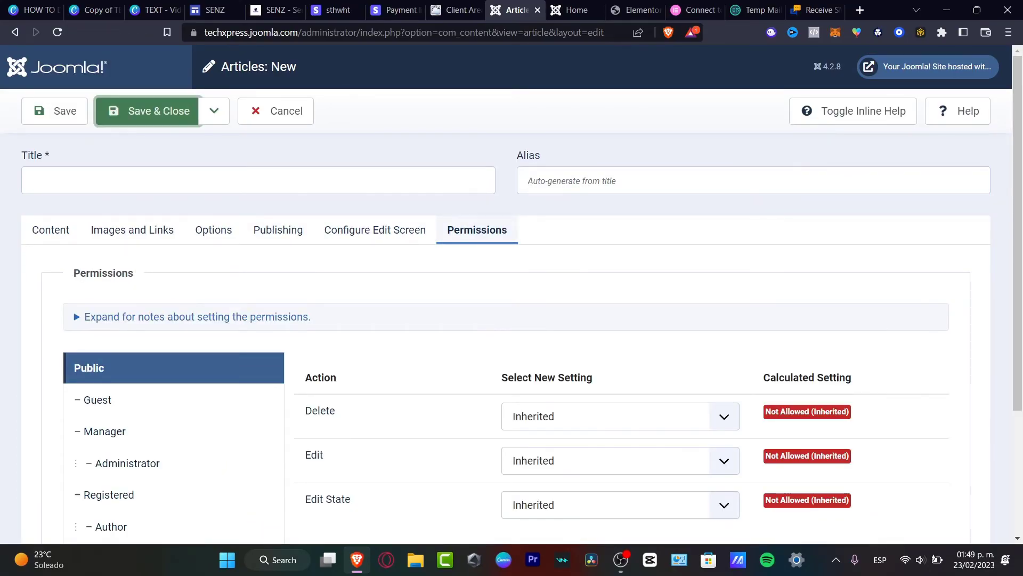
pyautogui.press('Tab')
pyautogui.press('Tab')
pyautogui.press('Return')
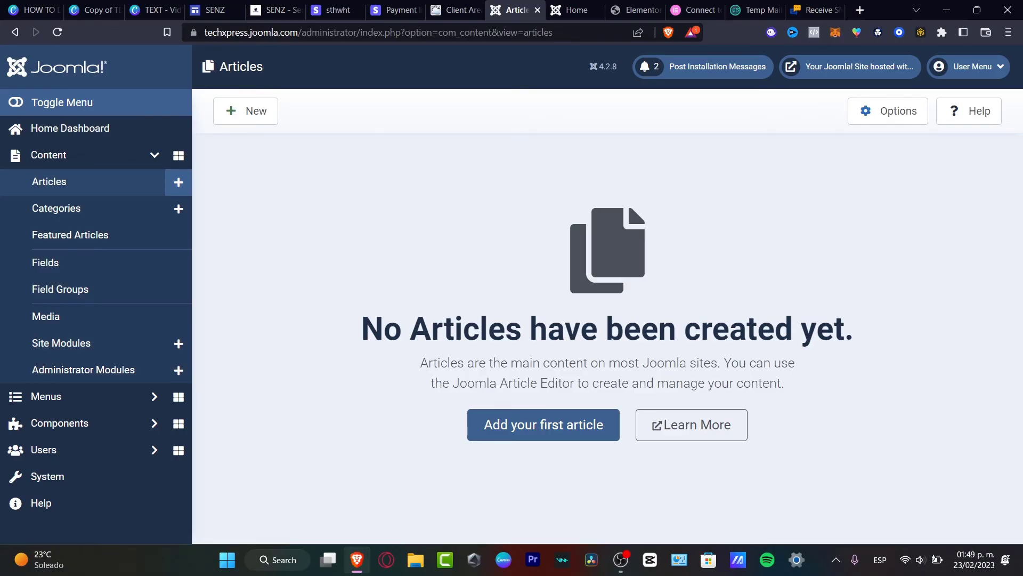
# Step: Return to the Joomla home dashboard and look through the site's list of plugins
pyautogui.click(70, 129)
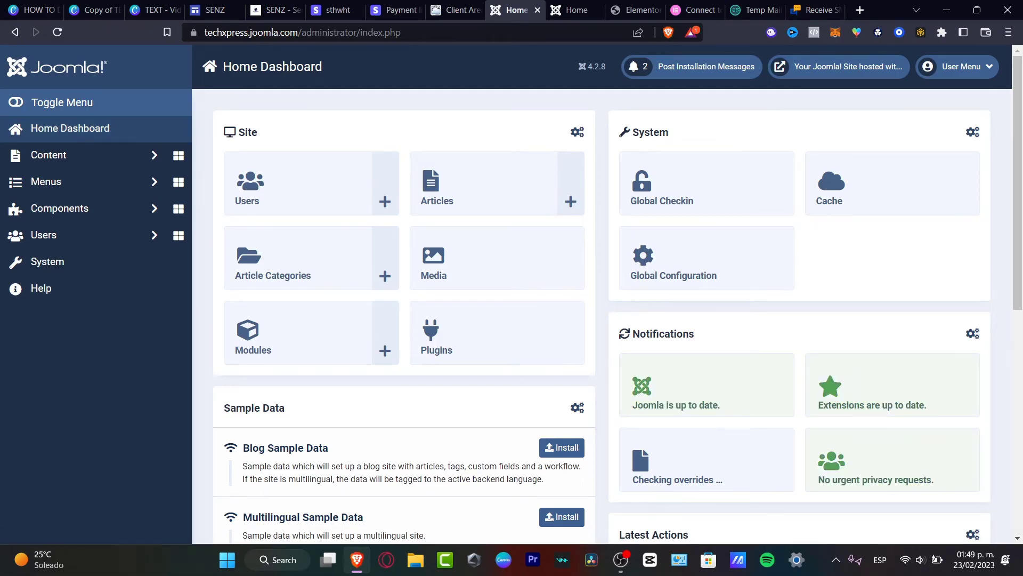
pyautogui.click(442, 333)
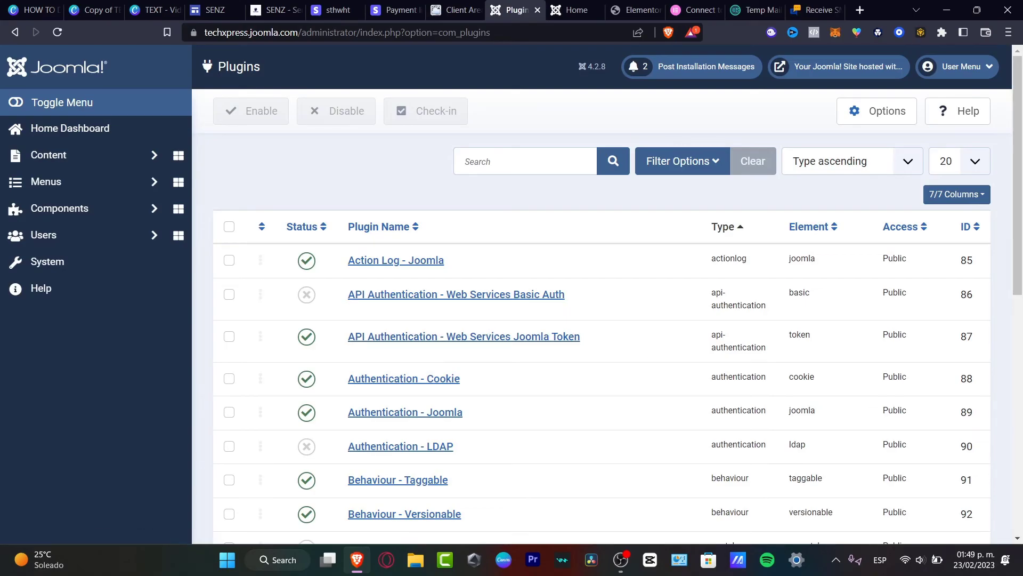
pyautogui.scroll(-8, 602, 347)
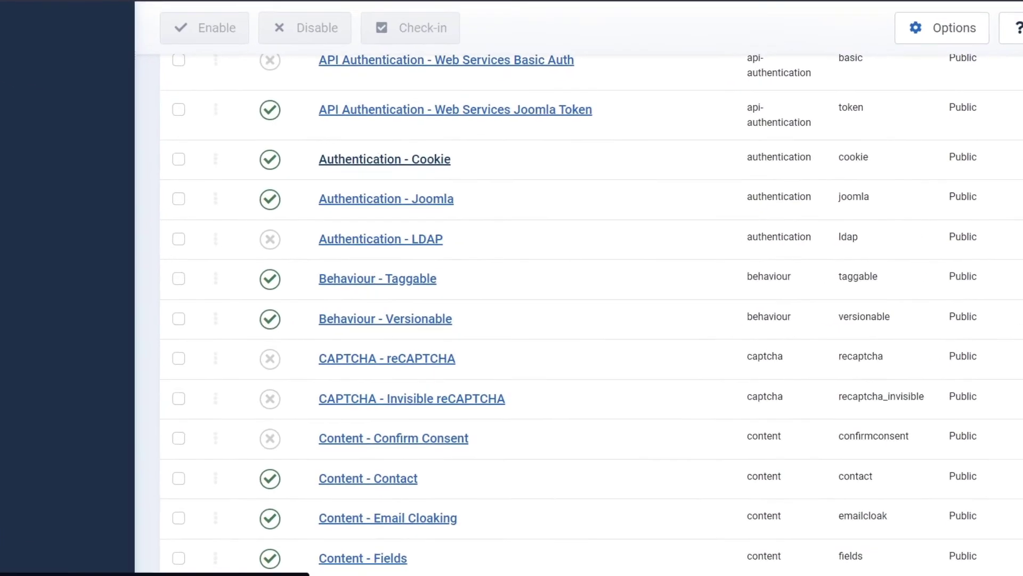
pyautogui.scroll(-2, 602, 347)
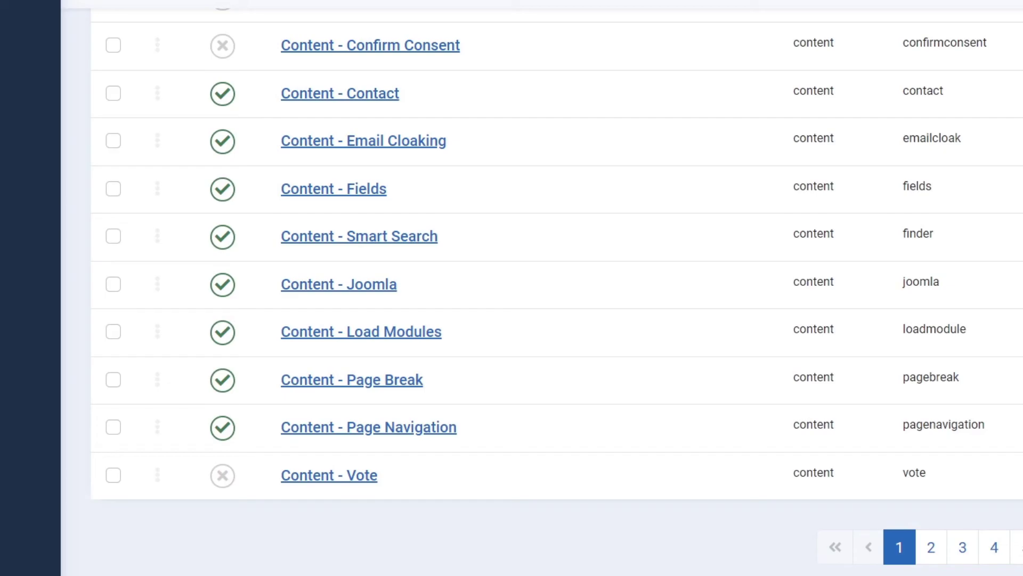
pyautogui.scroll(10, 556, 320)
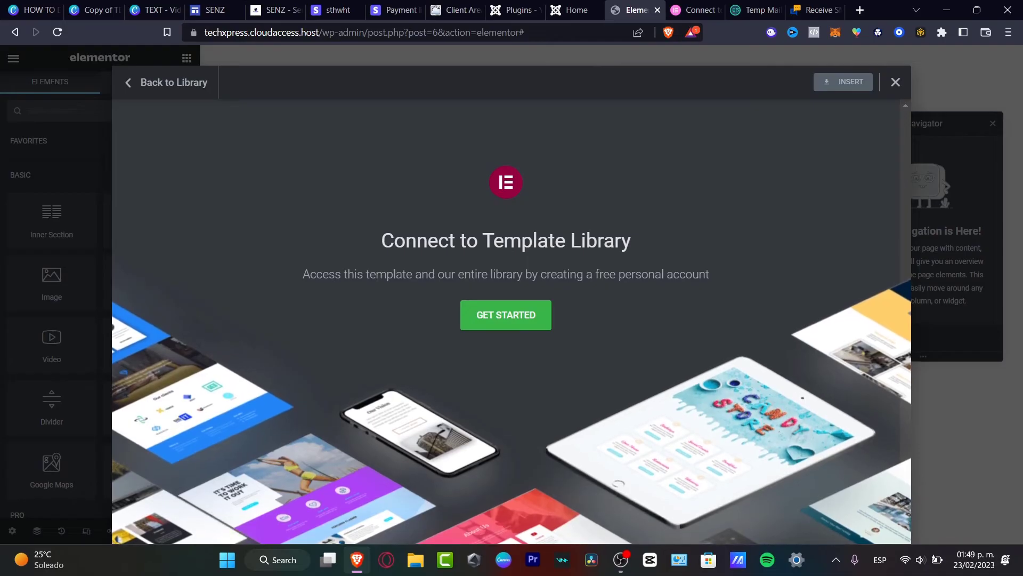
# Step: Connect the WordPress site to Elementor's Template Library and return to the landing page editor
pyautogui.click(506, 314)
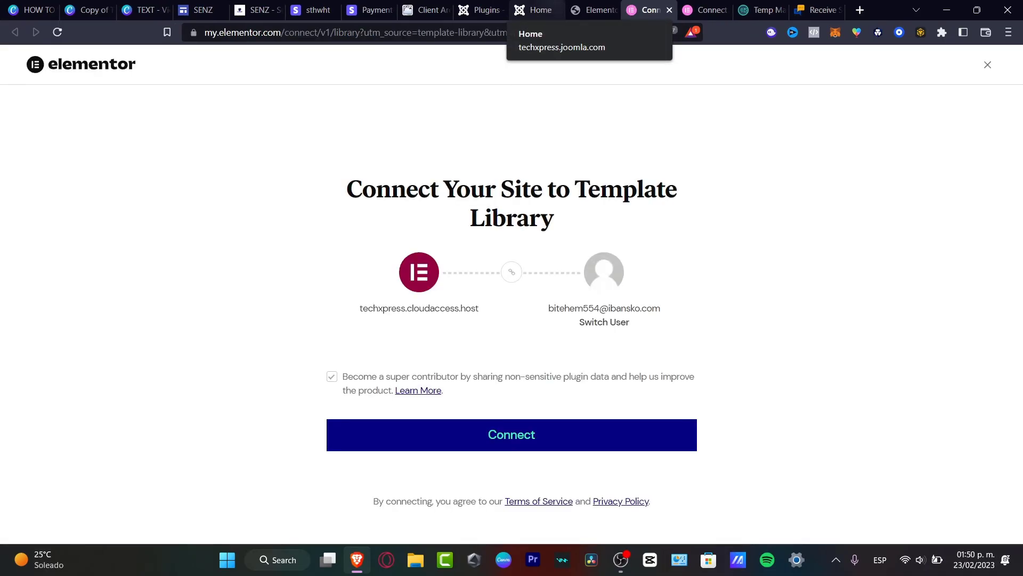
pyautogui.click(511, 435)
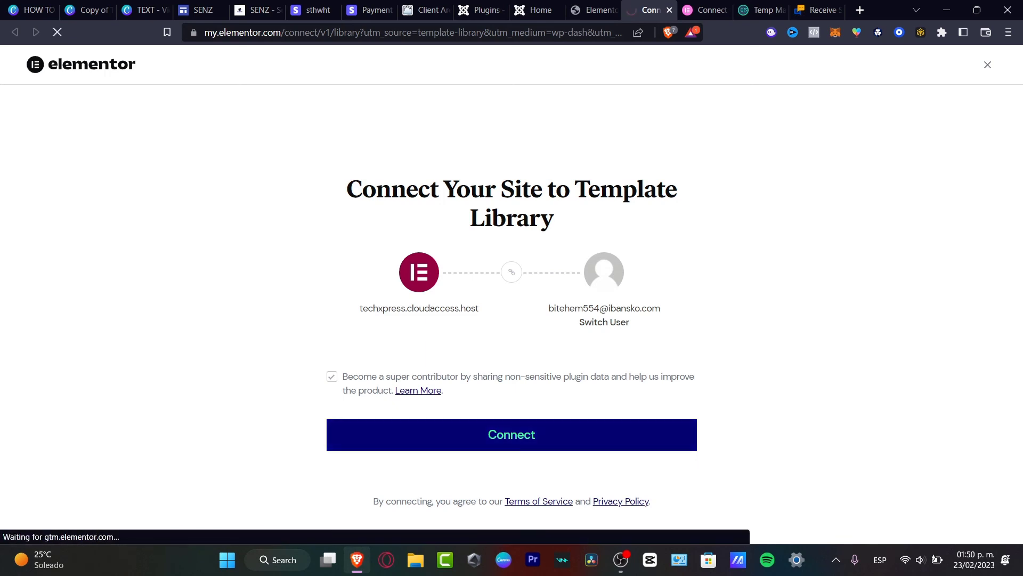
pyautogui.click(539, 11)
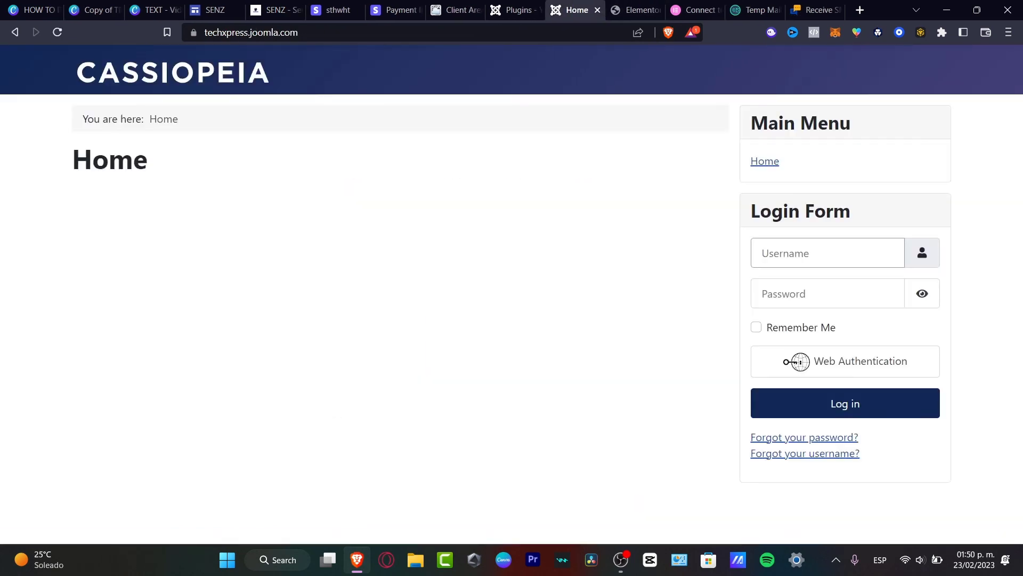
pyautogui.click(635, 10)
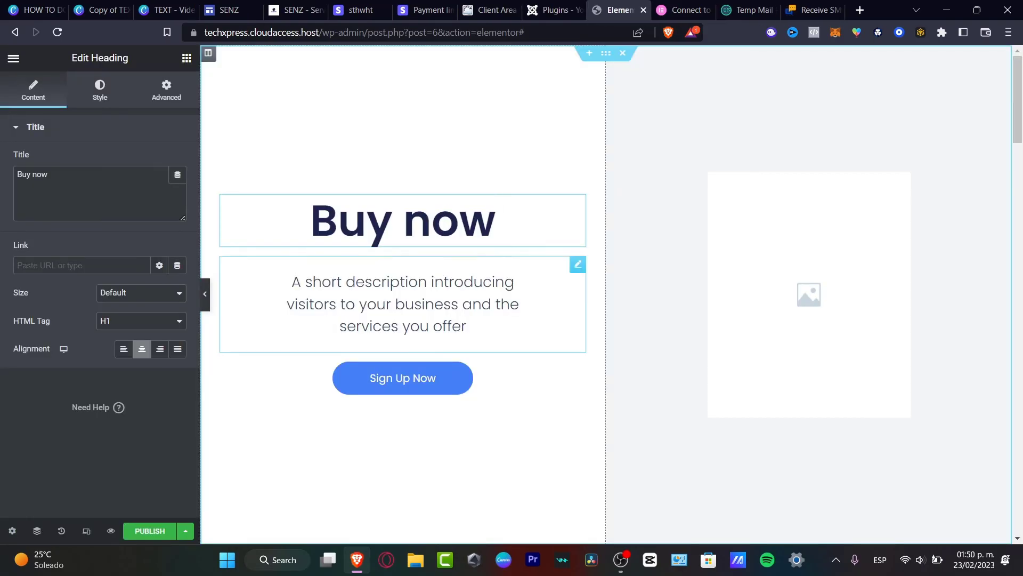
# Step: Inspect the editing options of the landing page's "Buy now" heading, description text and "Sign Up Now" button
pyautogui.click(495, 222)
pyautogui.click(466, 326)
pyautogui.click(403, 377)
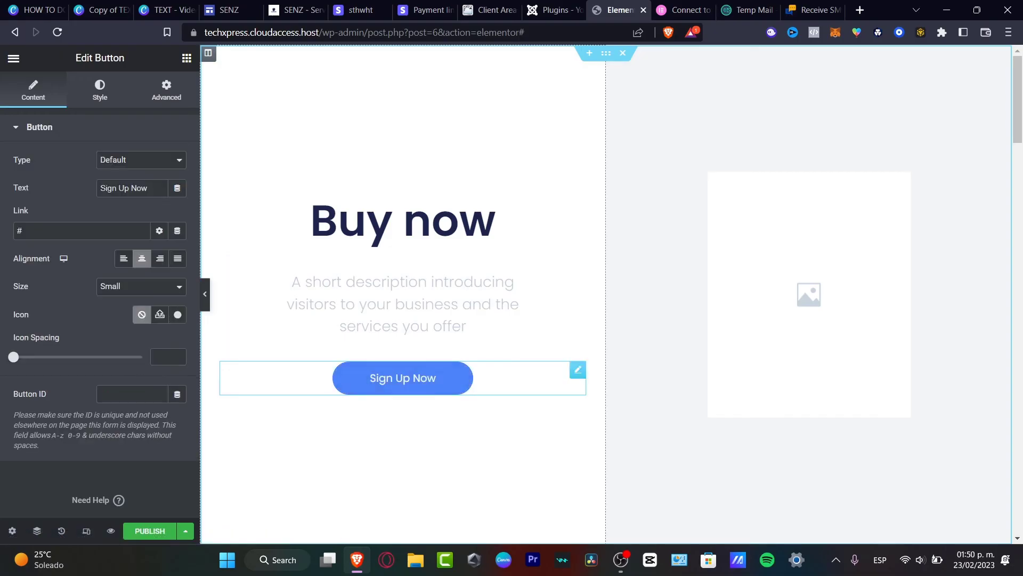
# Step: Replace the image placeholder beside the heading with the blue school backpack picture and publish the landing page
pyautogui.click(809, 295)
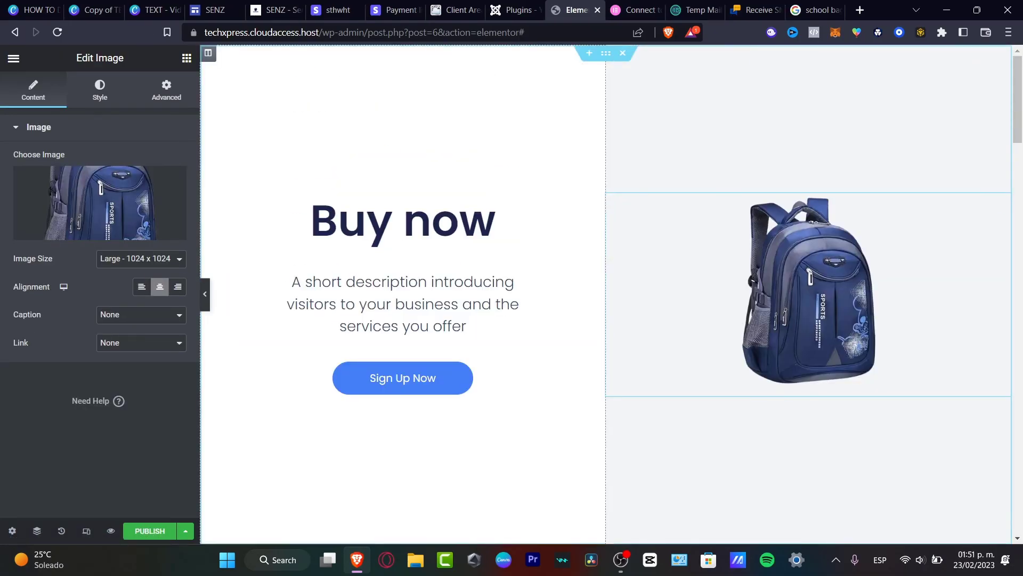
pyautogui.click(150, 531)
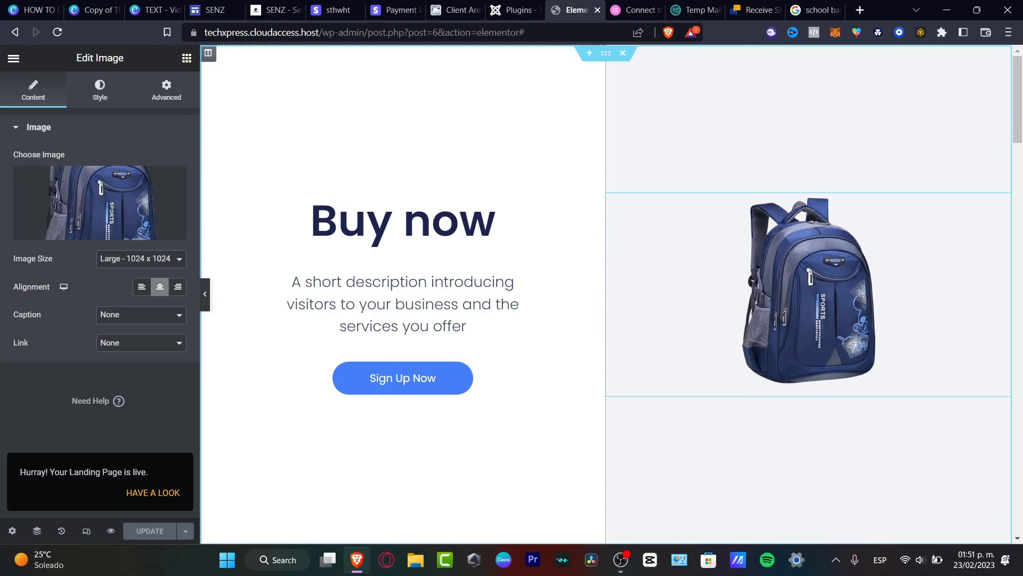
# Step: View the live landing page, and exit the Elementor editor to the landing page's WordPress edit screen
pyautogui.click(153, 492)
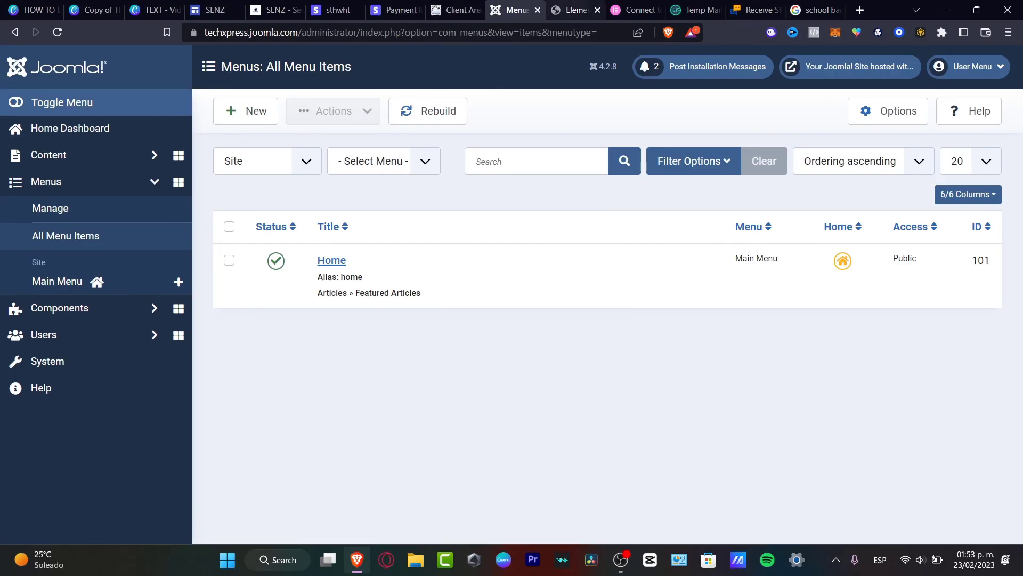
pyautogui.click(573, 10)
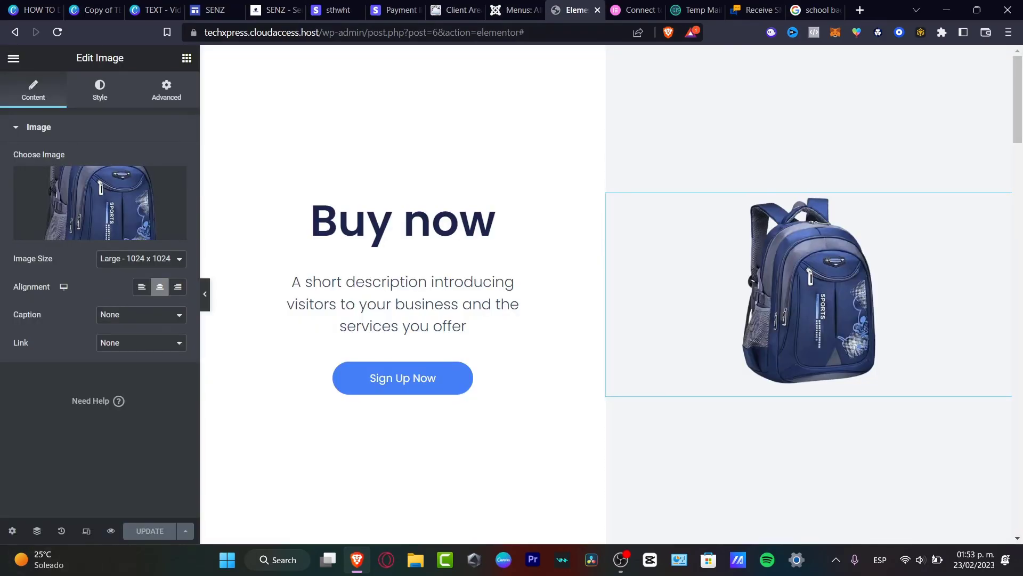
pyautogui.click(13, 58)
pyautogui.click(45, 316)
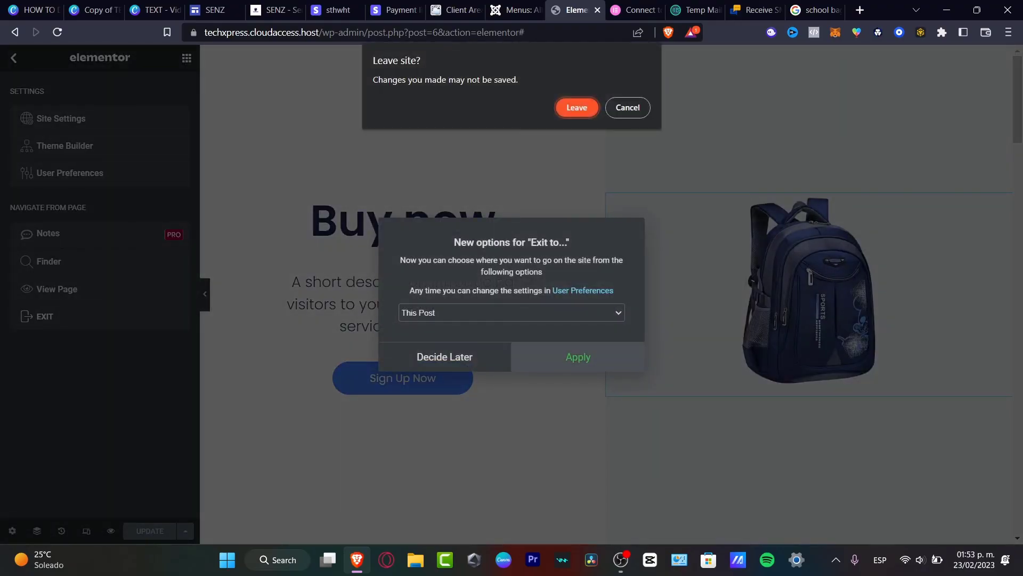
pyautogui.click(577, 108)
# Step: Look through the landing page's WordPress edit screen, including its revisions, excerpt and publishing settings
pyautogui.click(515, 10)
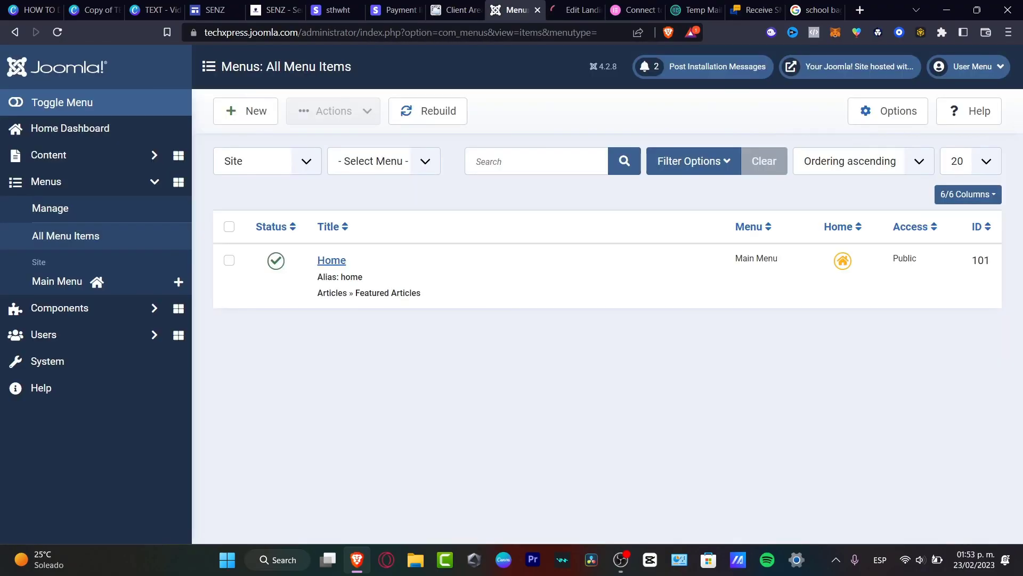
pyautogui.hotkey('ctrl', 'Tab')
pyautogui.scroll(-5, 464, 356)
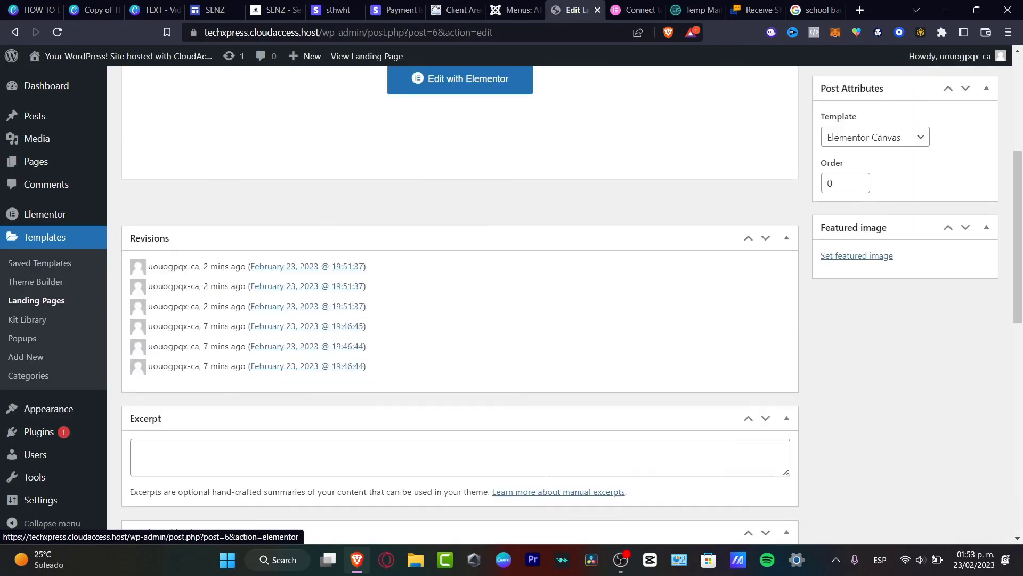
pyautogui.scroll(-2, 464, 356)
pyautogui.scroll(8, 464, 356)
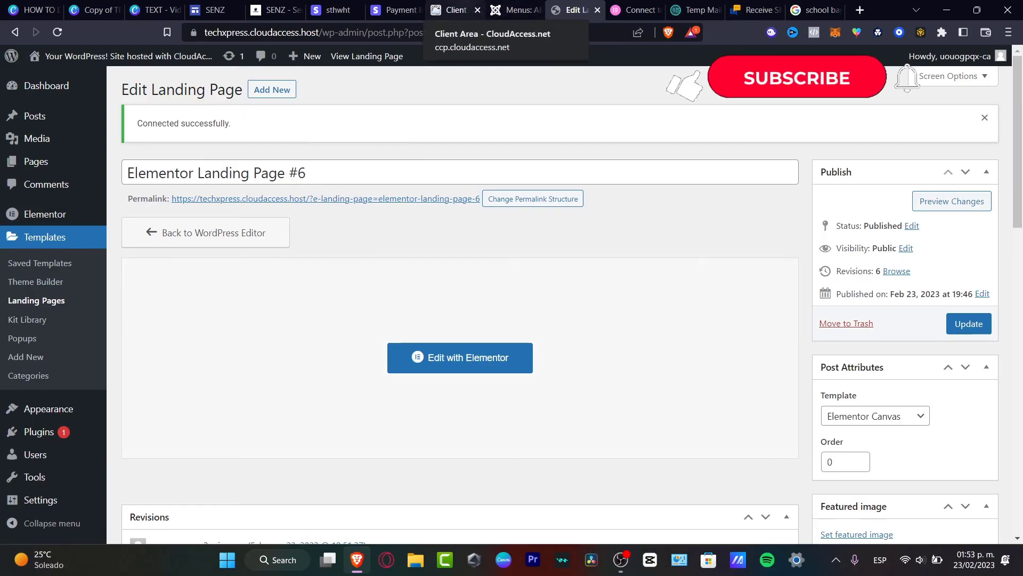
# Step: Check the Joomla site's overview in the CloudAccess.net client area and return to Joomla's list of all menu items
pyautogui.click(450, 9)
pyautogui.scroll(8, 632, 346)
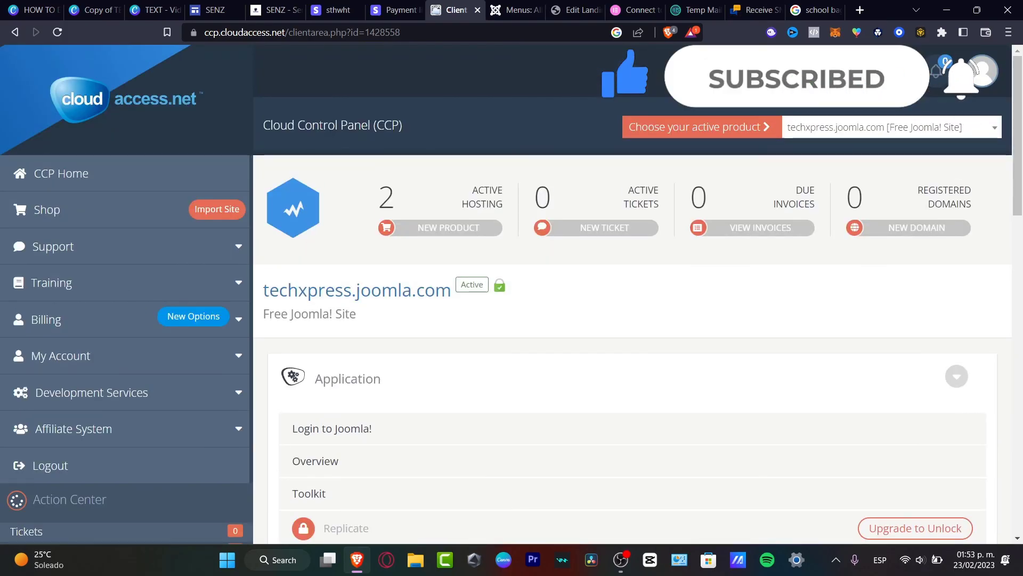
pyautogui.hotkey('ctrl', 'Tab')
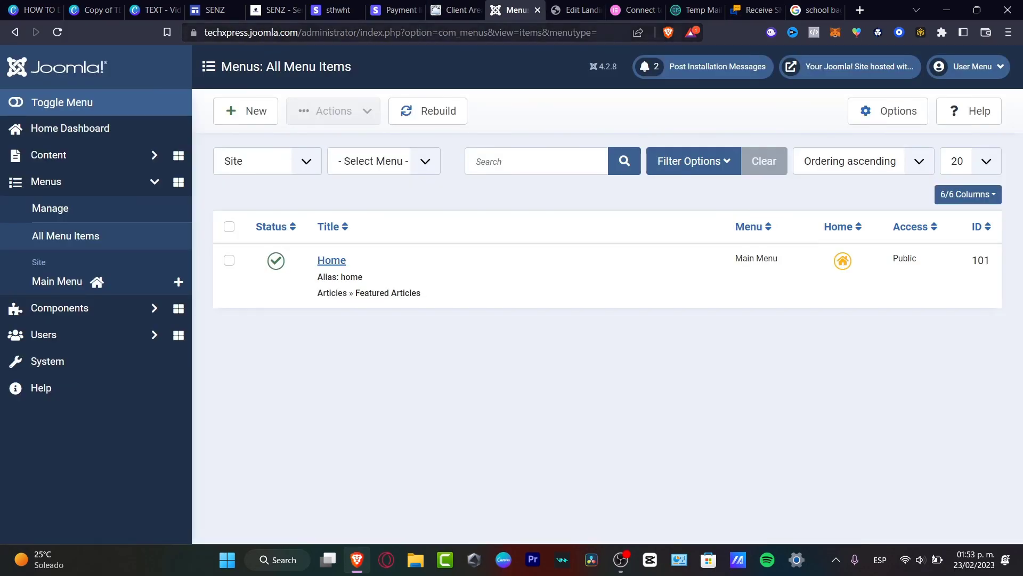